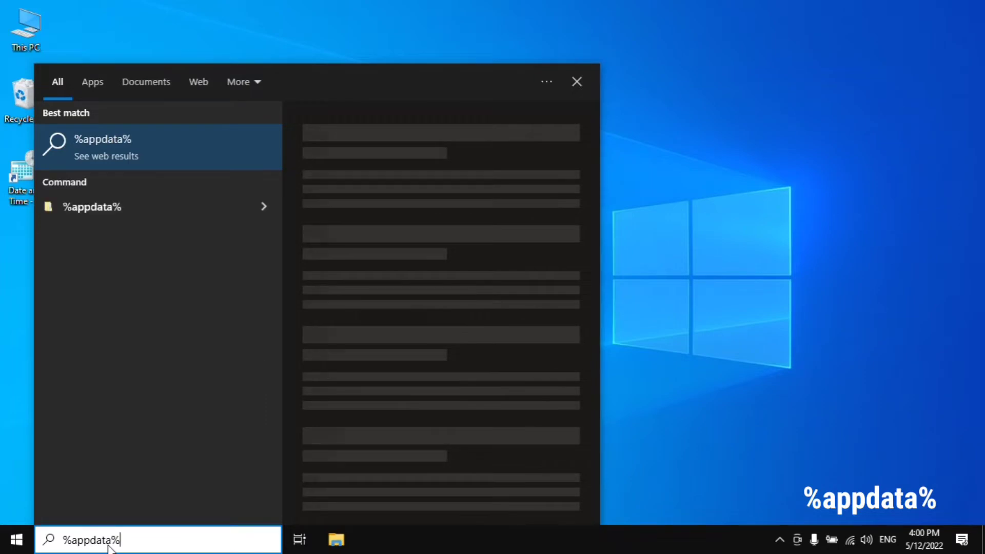
# Step: Open the %appdata% location and navigate through AppData and Local to the Spotify folder
pyautogui.click(134, 218)
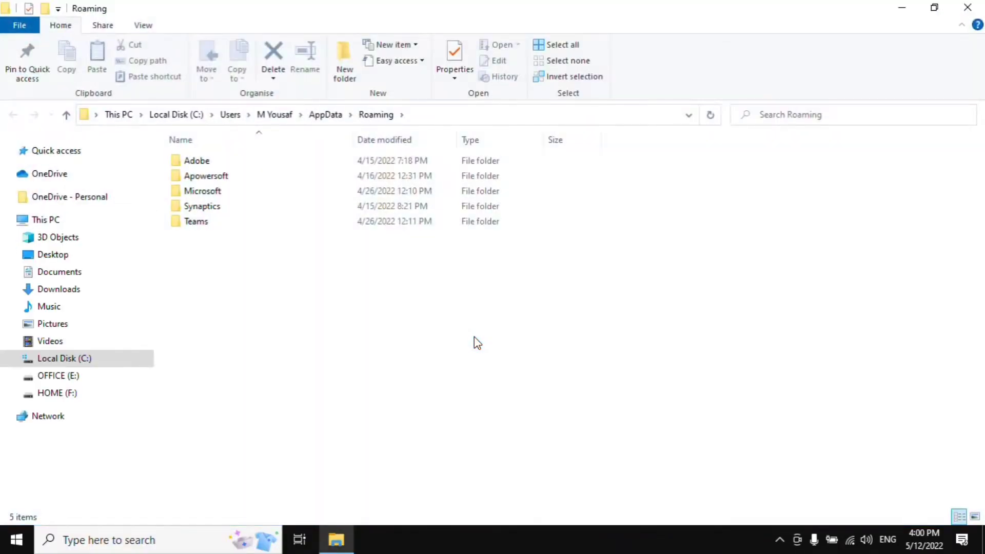
pyautogui.click(326, 120)
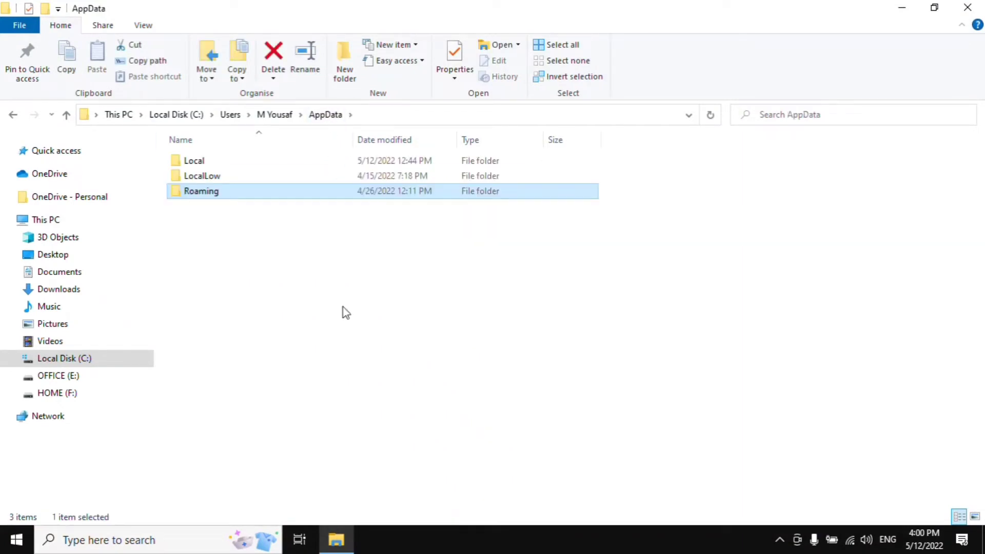
pyautogui.click(225, 164)
pyautogui.doubleClick(225, 165)
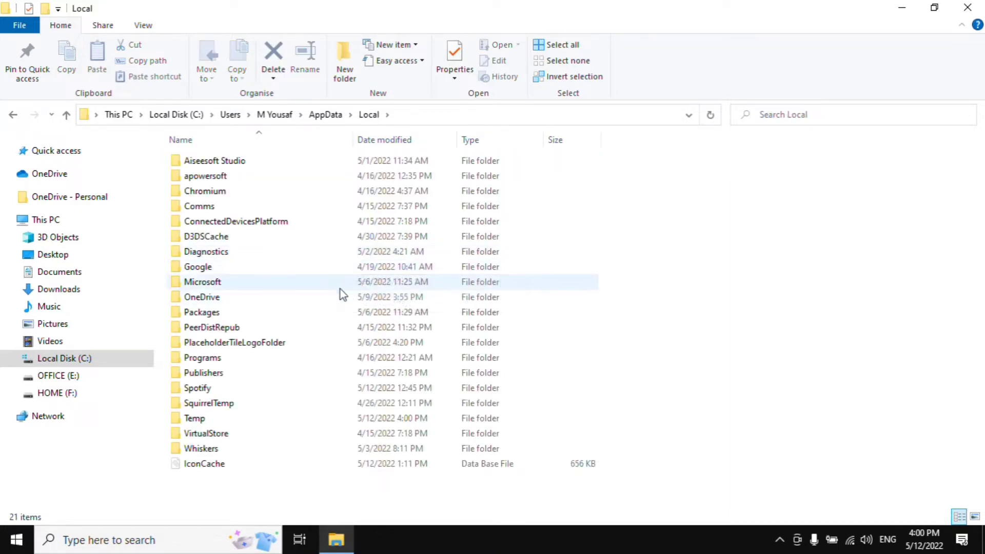
pyautogui.click(204, 389)
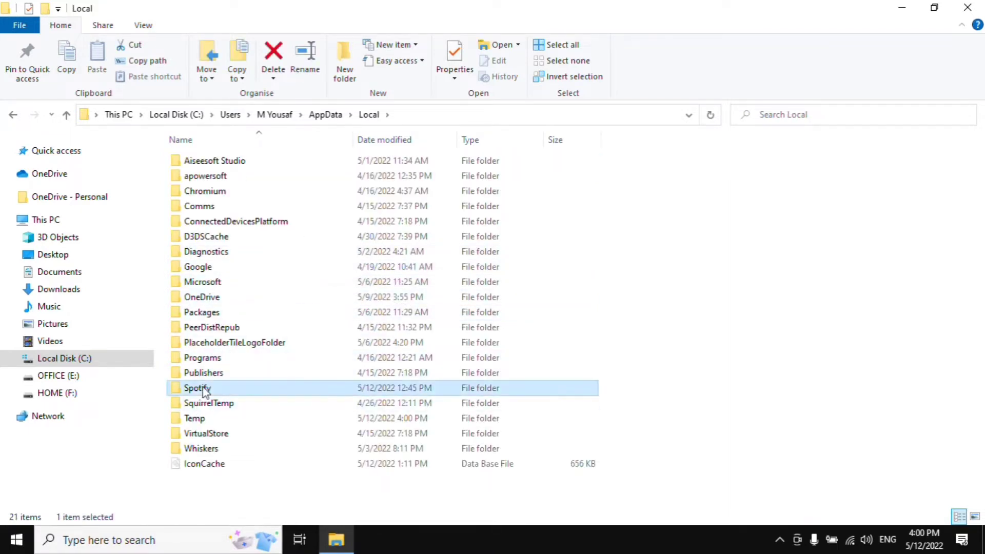
pyautogui.doubleClick(272, 394)
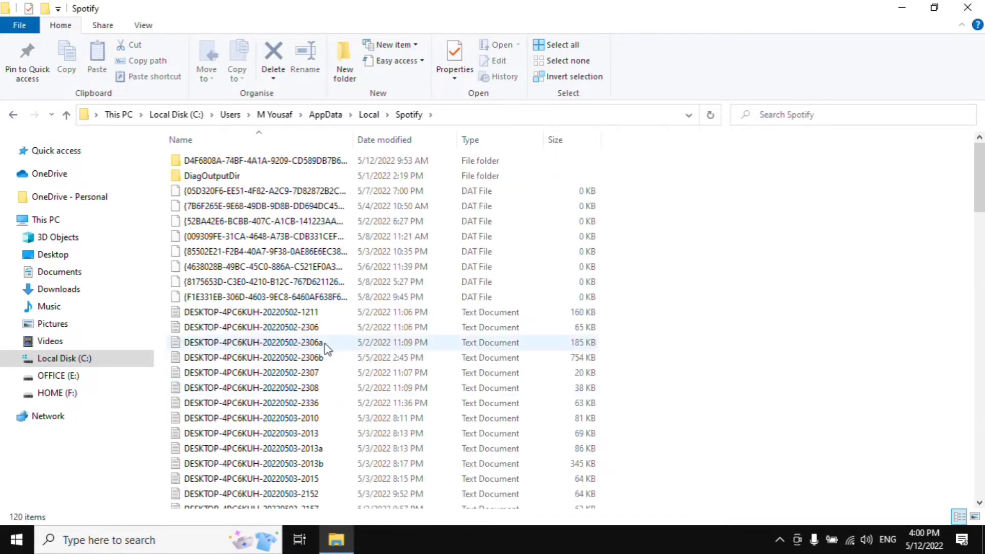
# Step: Select all items in the Spotify folder and delete them
pyautogui.scroll(-12, 325, 191)
pyautogui.scroll(-15, 323, 199)
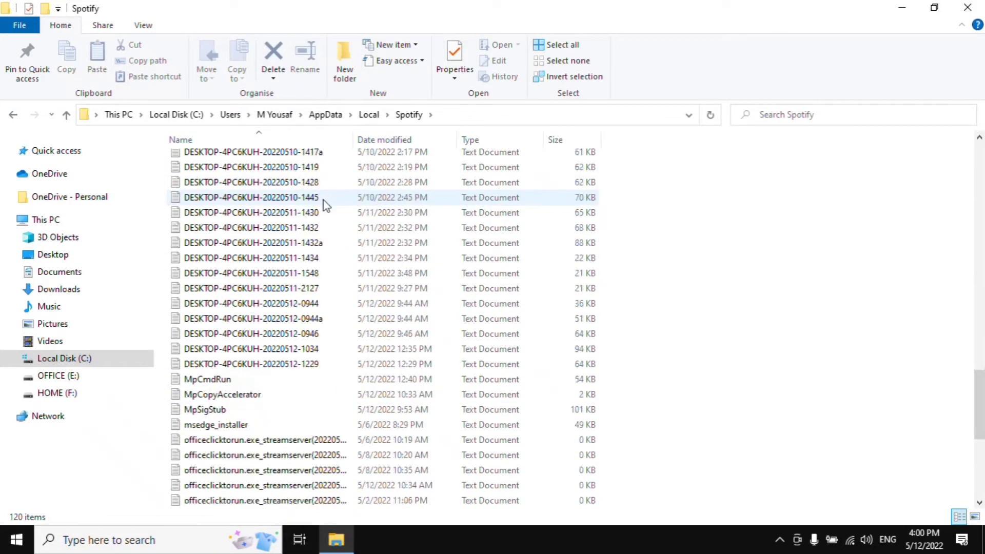
pyautogui.scroll(14, 323, 199)
pyautogui.click(246, 254)
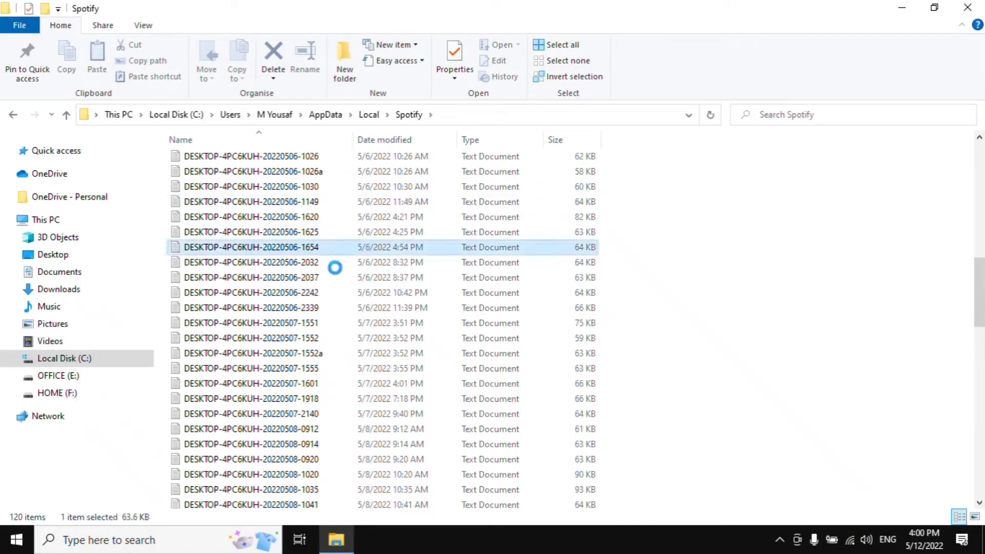
pyautogui.hotkey('ctrl', 'a')
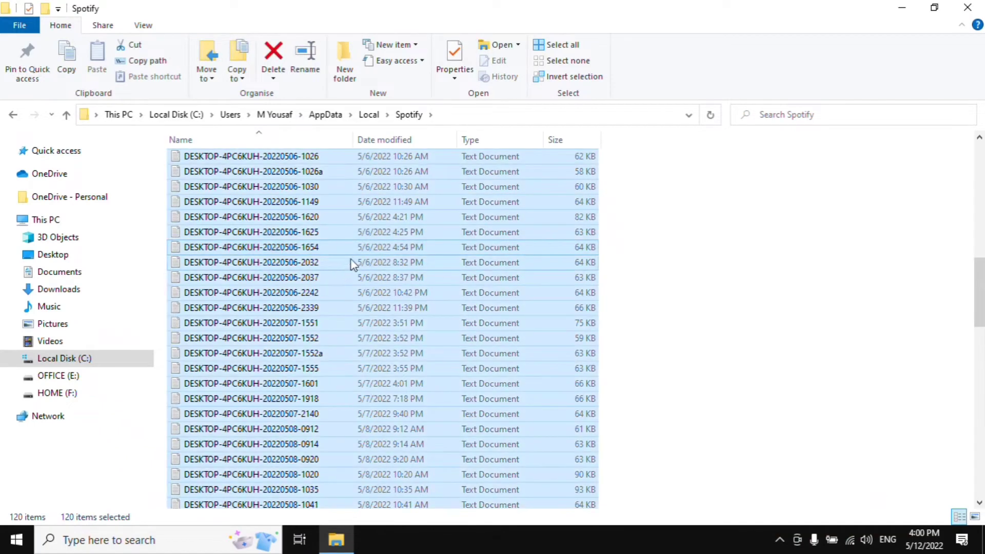
pyautogui.rightClick(568, 208)
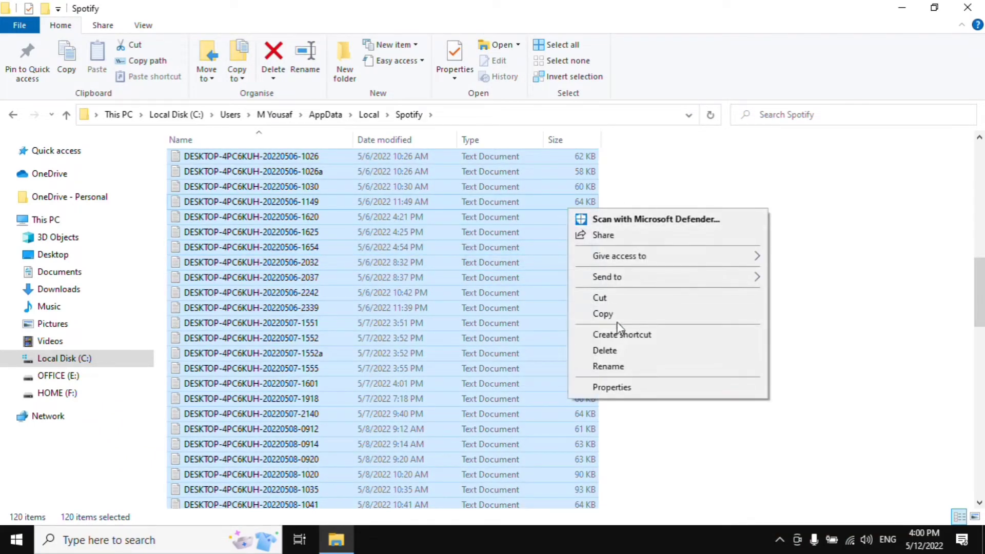
pyautogui.click(623, 351)
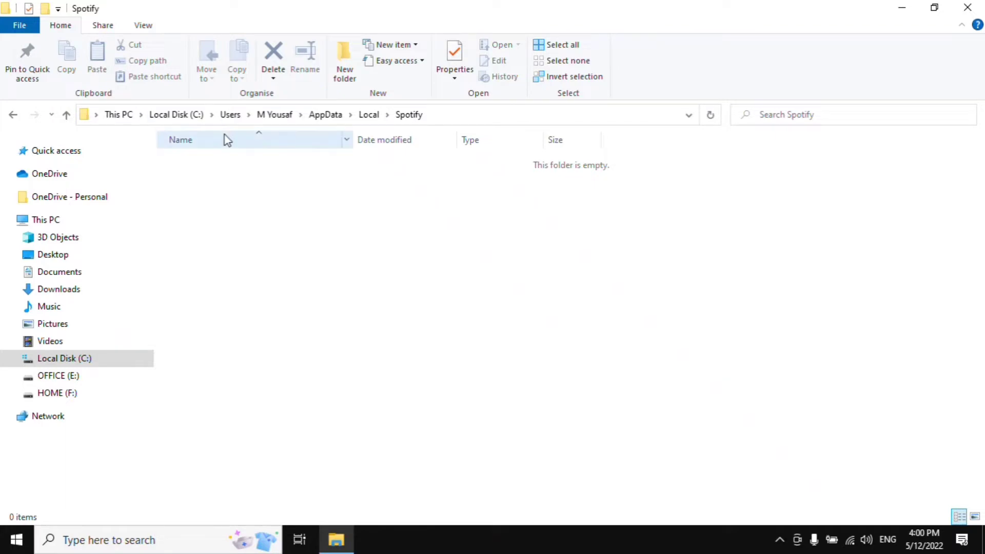
# Step: Go back to AppData and open the Temp folder inside Local
pyautogui.click(322, 115)
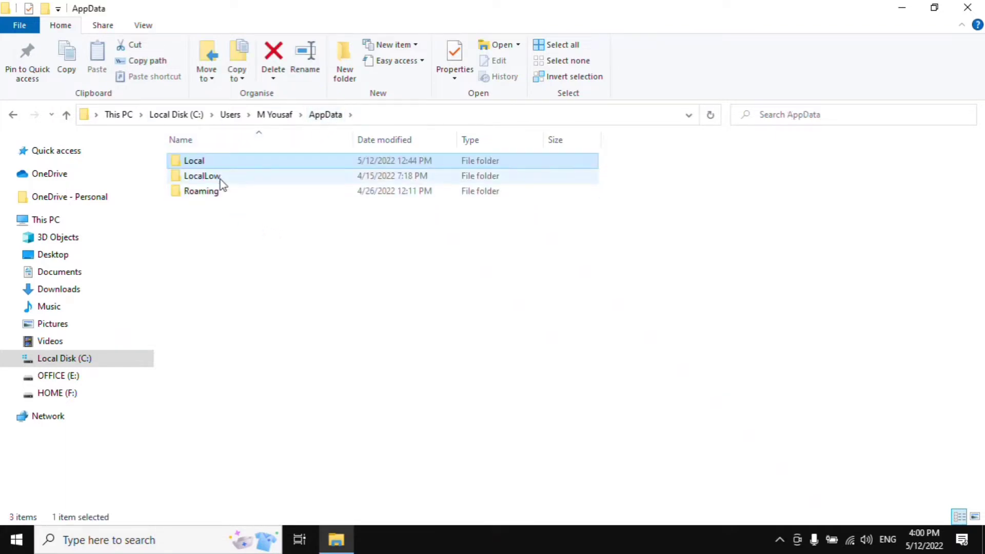
pyautogui.doubleClick(214, 161)
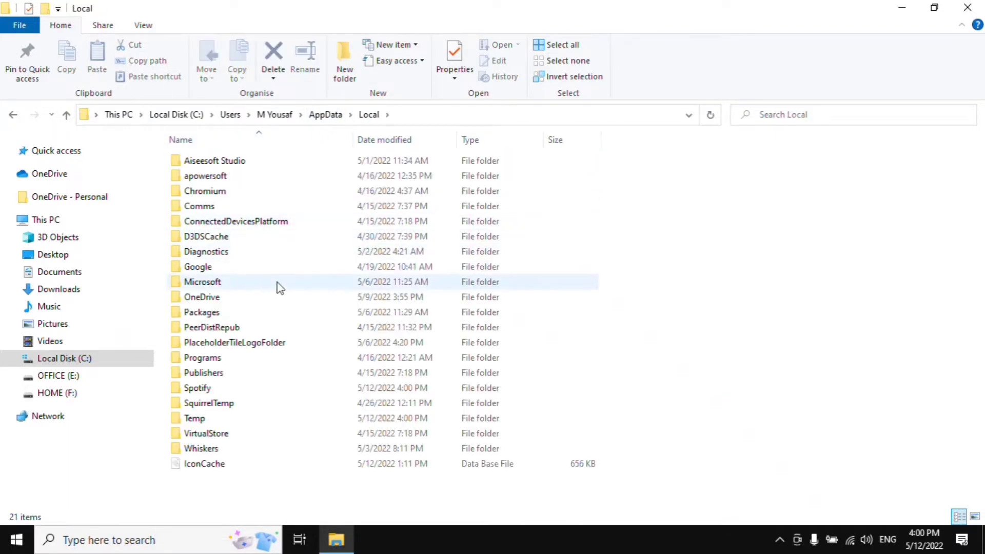
pyautogui.click(219, 423)
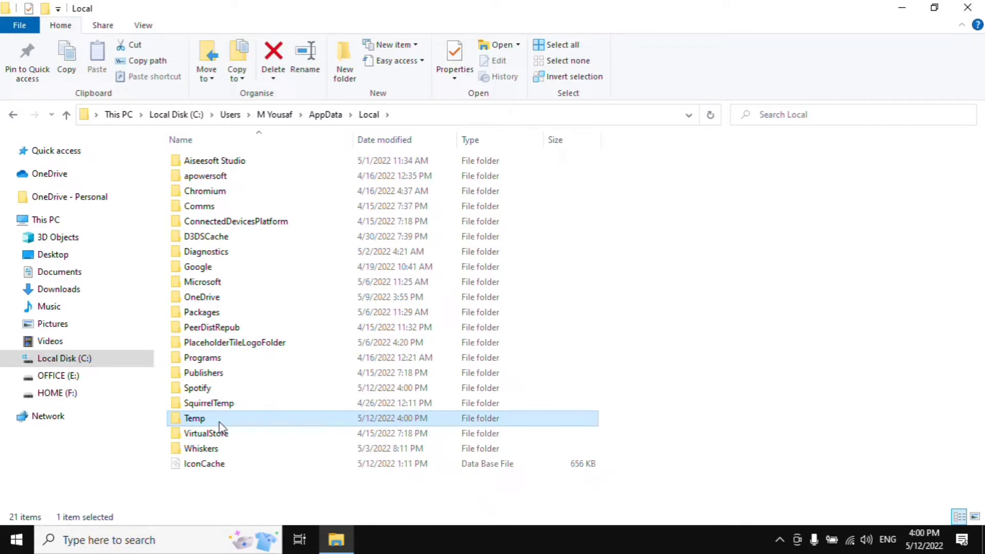
pyautogui.doubleClick(219, 422)
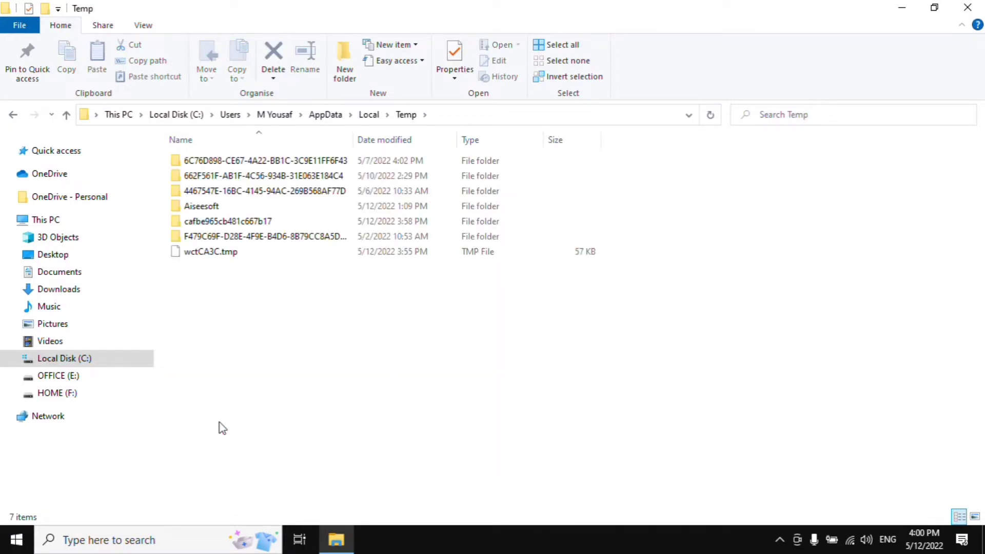
# Step: Delete everything in the AppData Local Temp folder and close the folder window
pyautogui.click(487, 177)
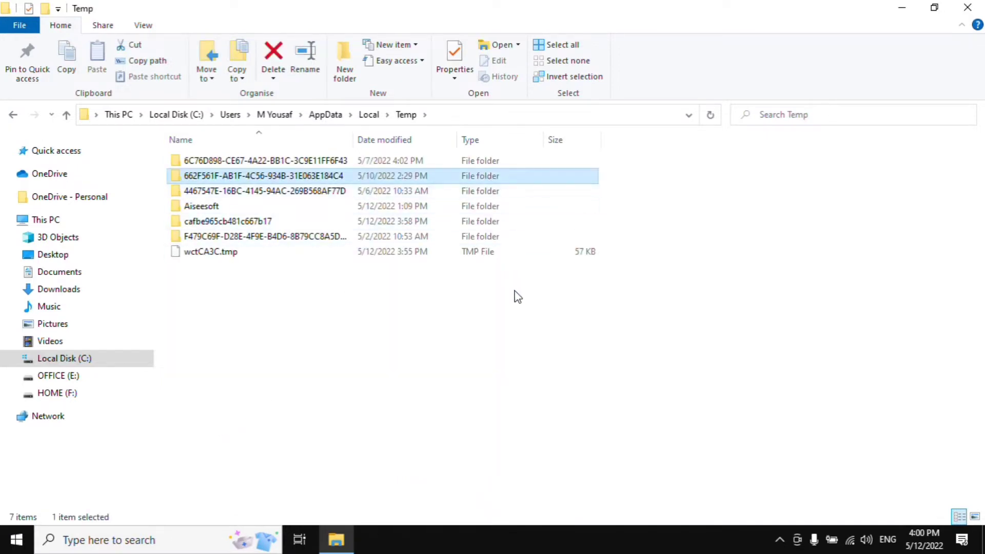
pyautogui.hotkey('ctrl', 'a')
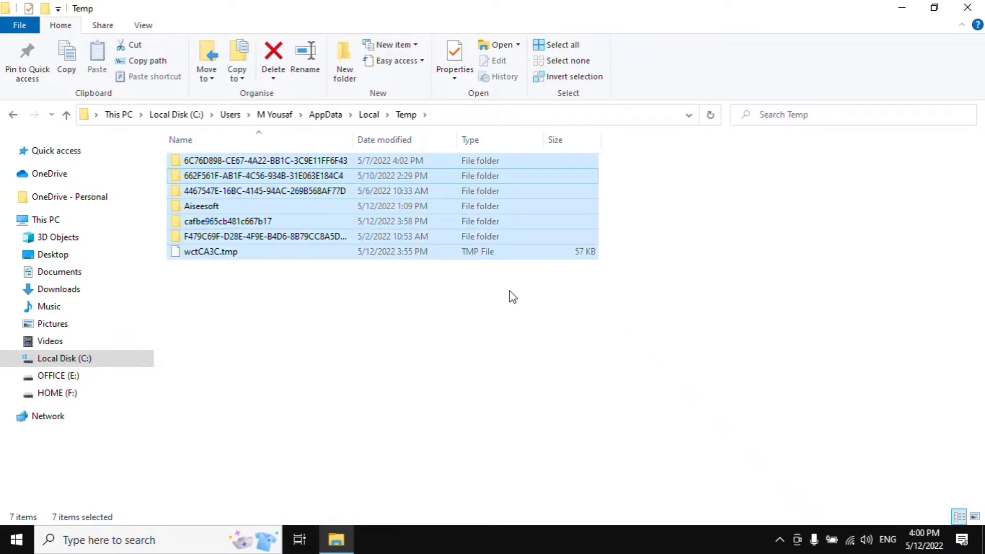
pyautogui.press('Delete')
pyautogui.click(449, 200)
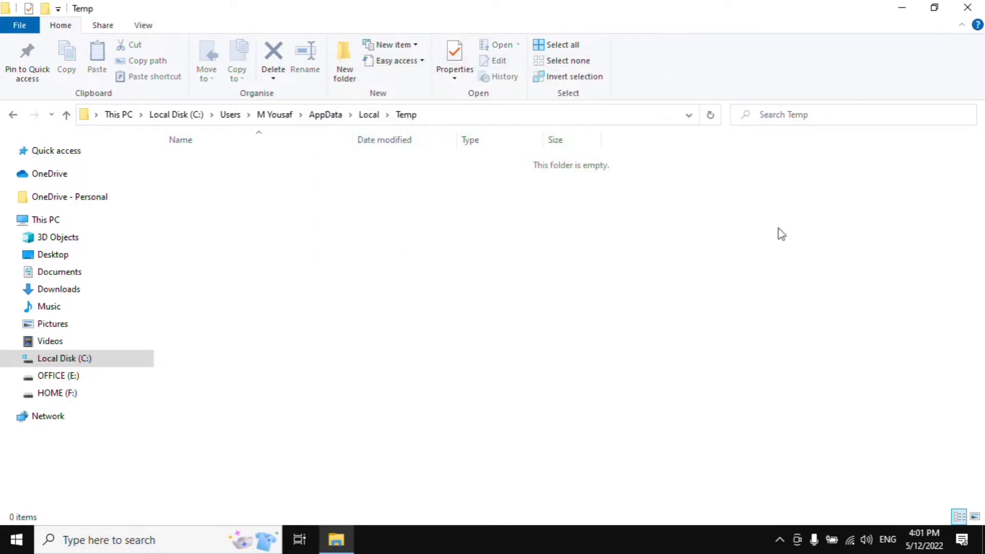
pyautogui.click(968, 7)
pyautogui.click(779, 539)
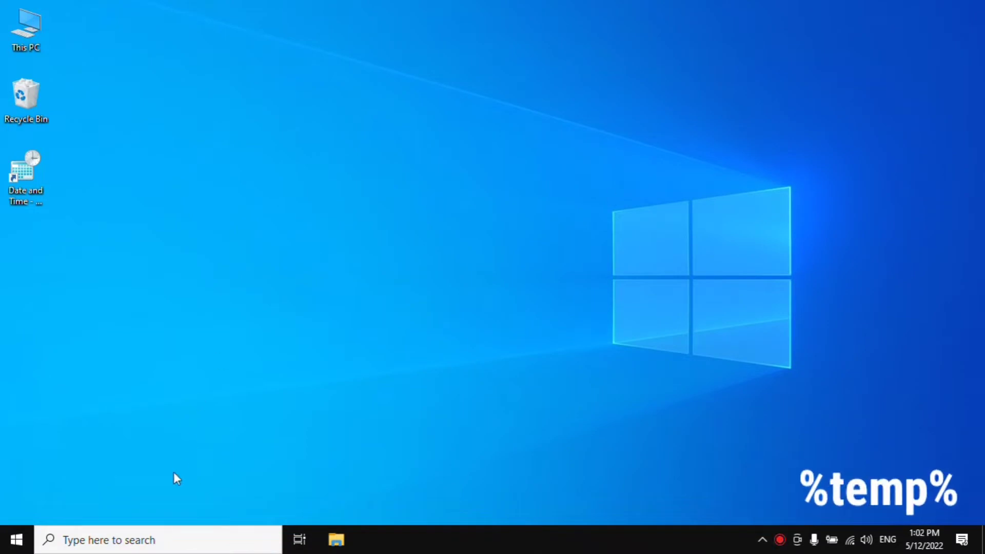
# Step: Search Windows for %temp% and open the matching folder command
pyautogui.click(86, 544)
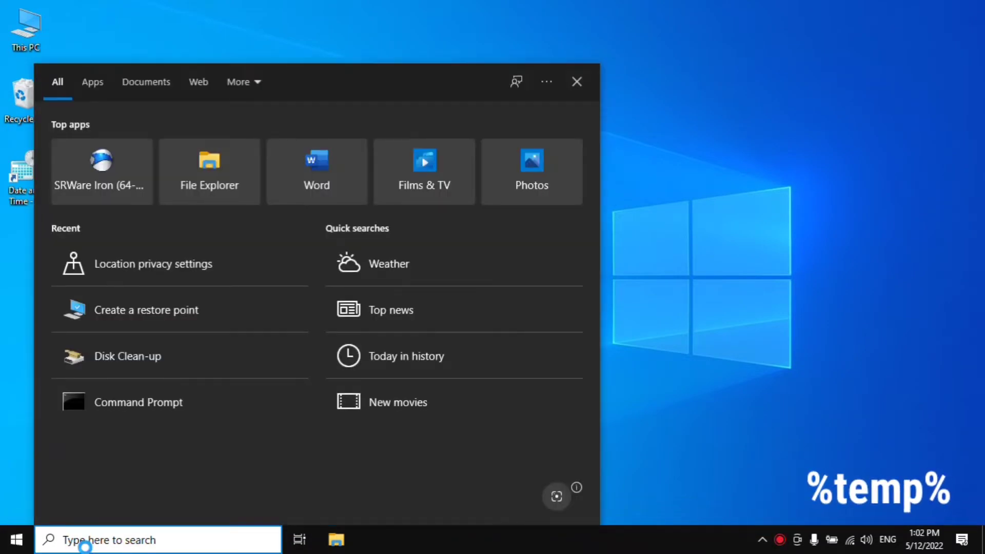
pyautogui.write('%temp')
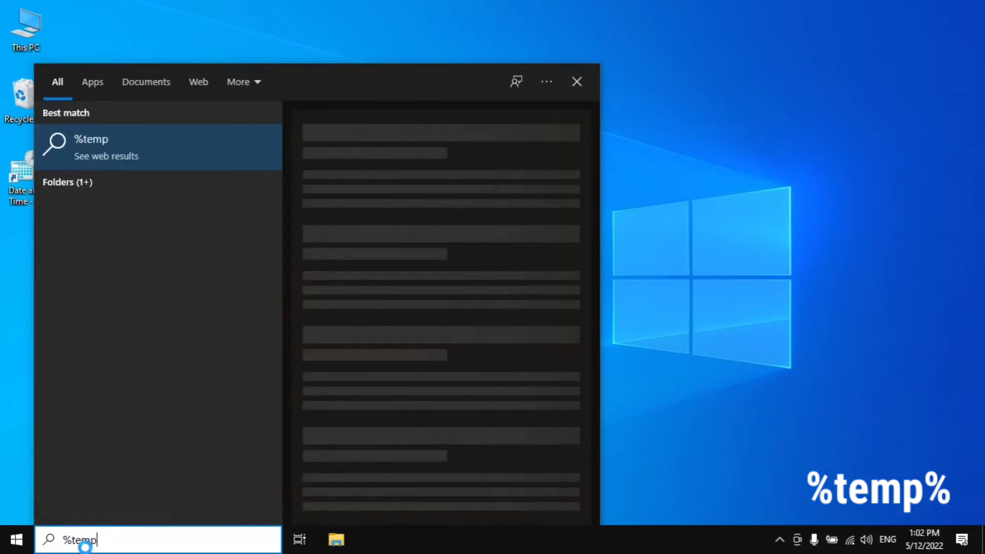
pyautogui.write('%')
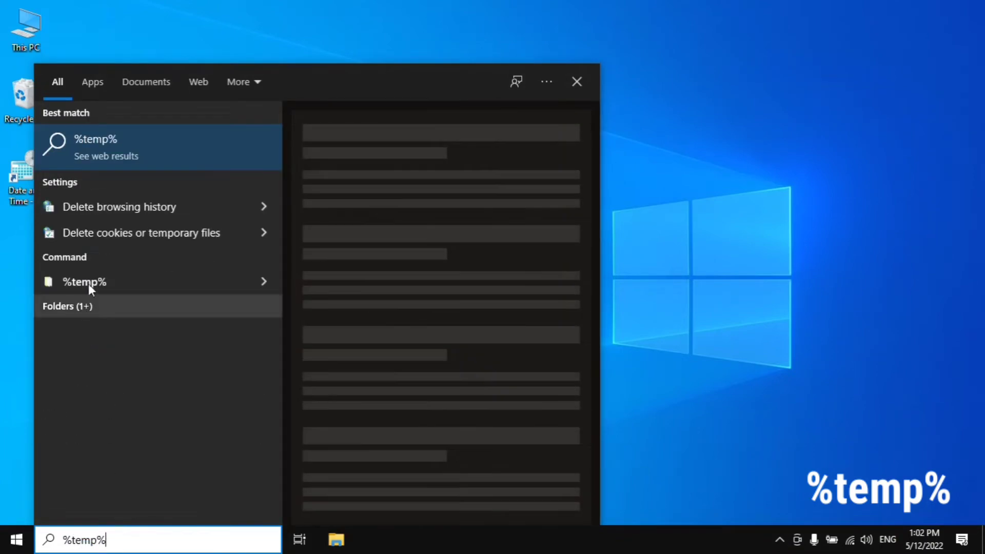
pyautogui.click(122, 284)
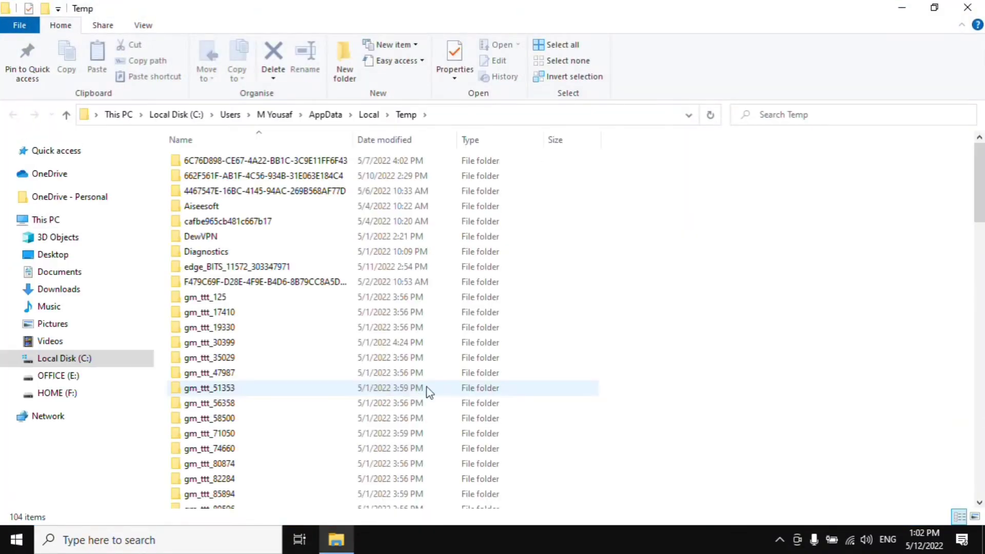
# Step: Delete all items in the user's Temp folder, skipping every file in use, and close the window
pyautogui.hotkey('ctrl', 'a')
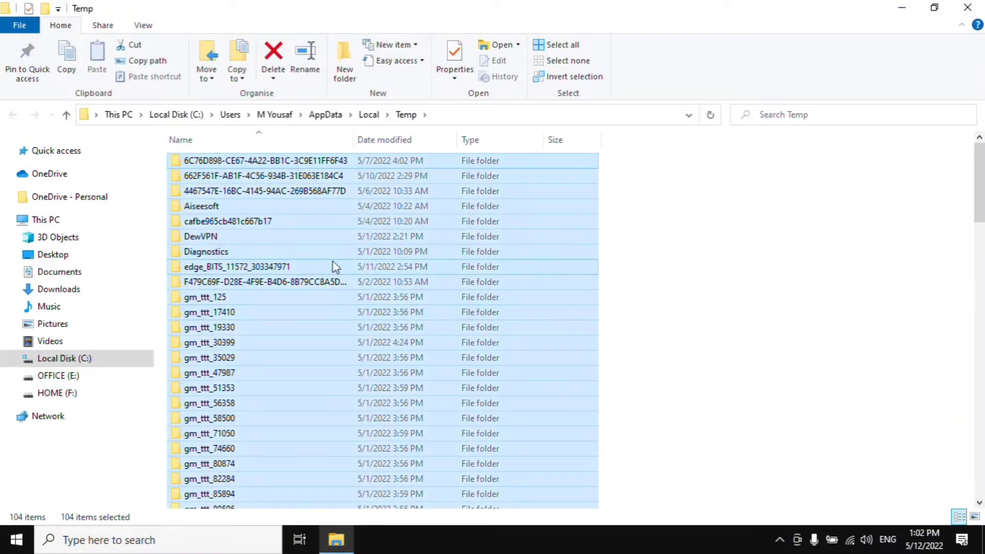
pyautogui.rightClick(565, 221)
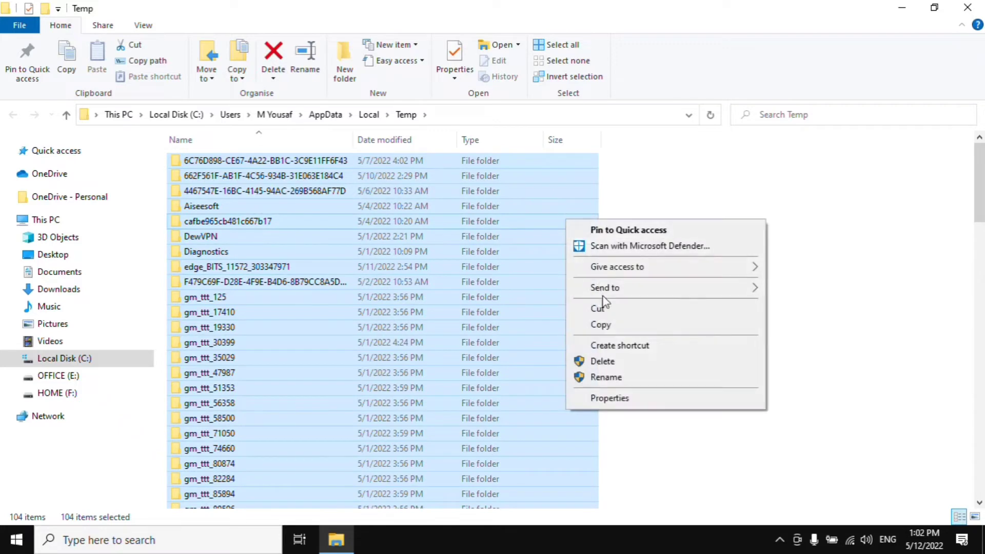
pyautogui.click(628, 365)
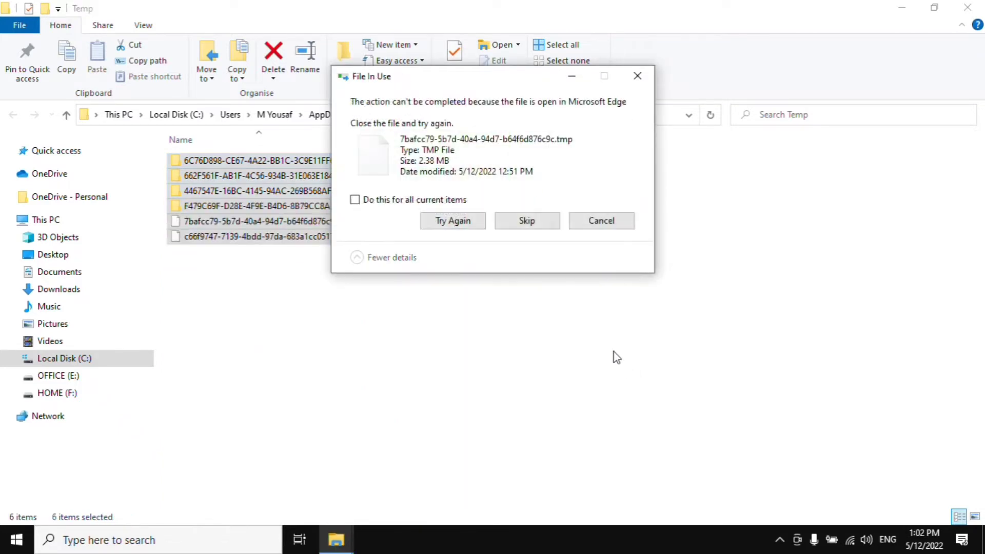
pyautogui.click(379, 201)
pyautogui.click(555, 226)
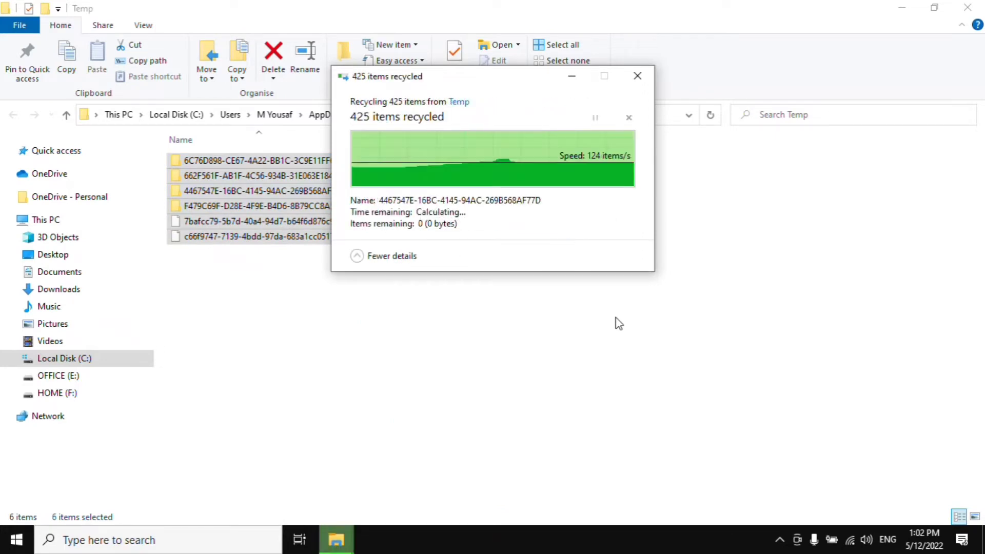
pyautogui.click(967, 8)
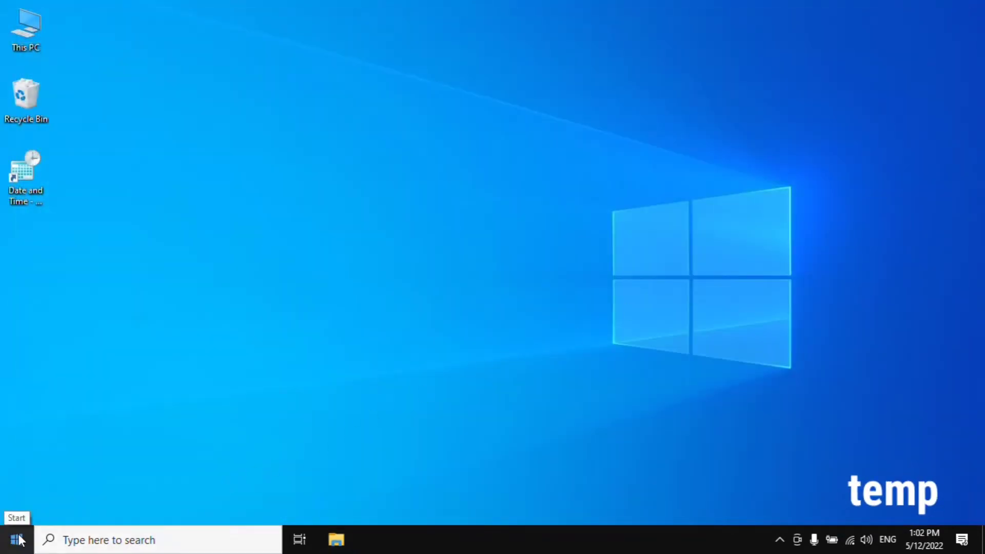
# Step: Open the Windows Temp folder by running the command temp from the Run dialog
pyautogui.rightClick(20, 540)
pyautogui.click(56, 454)
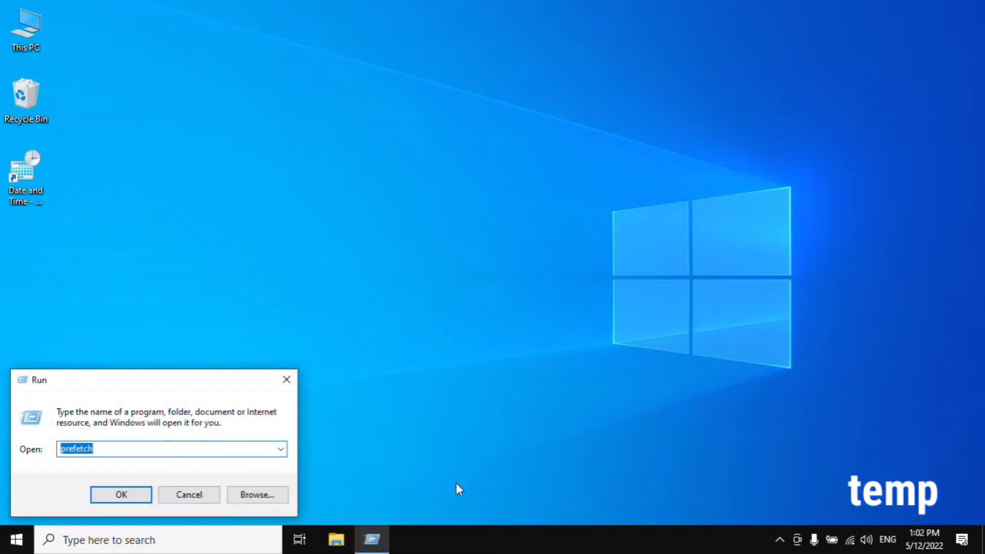
pyautogui.write('temp')
pyautogui.click(118, 493)
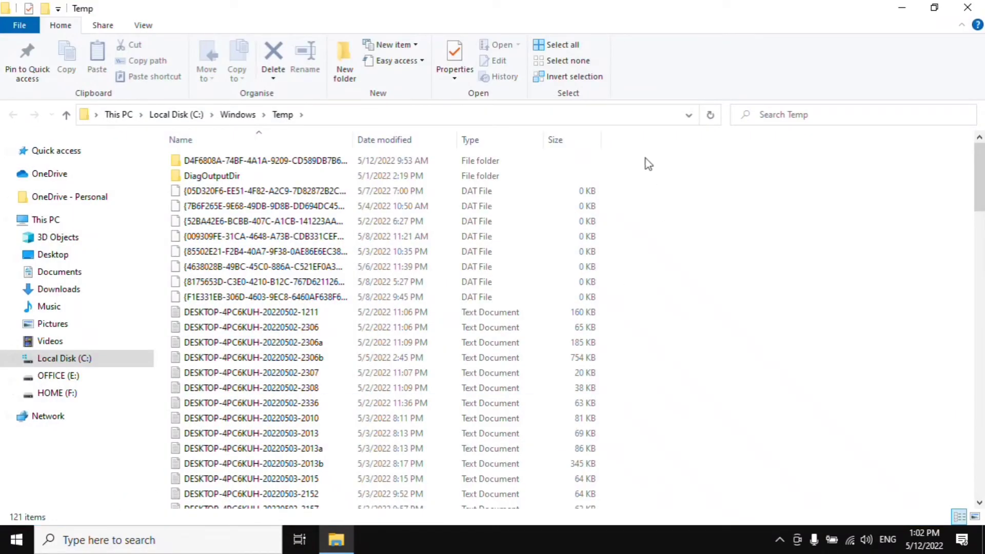
# Step: Delete all items in the Windows Temp folder, skipping every file in use, and close the window
pyautogui.hotkey('ctrl', 'a')
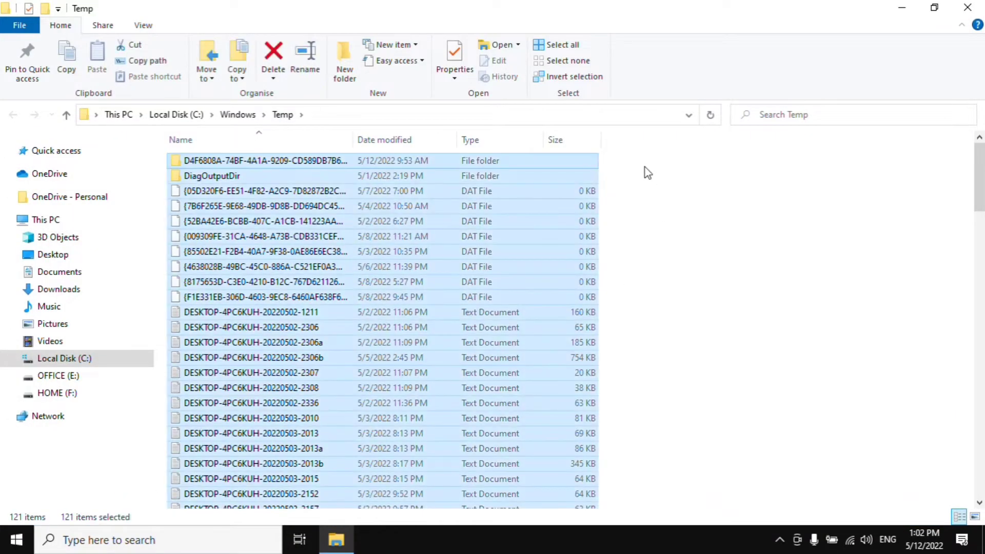
pyautogui.rightClick(508, 218)
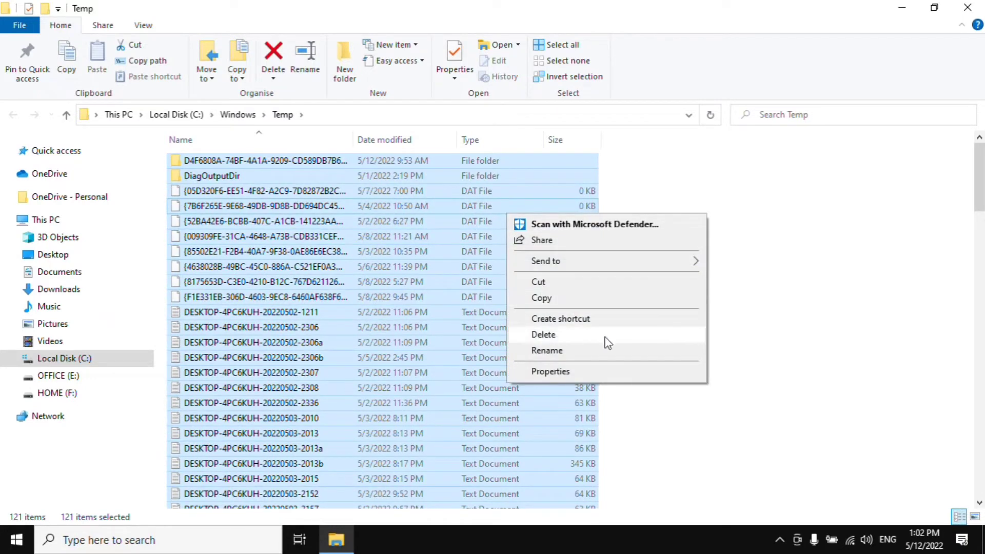
pyautogui.click(677, 336)
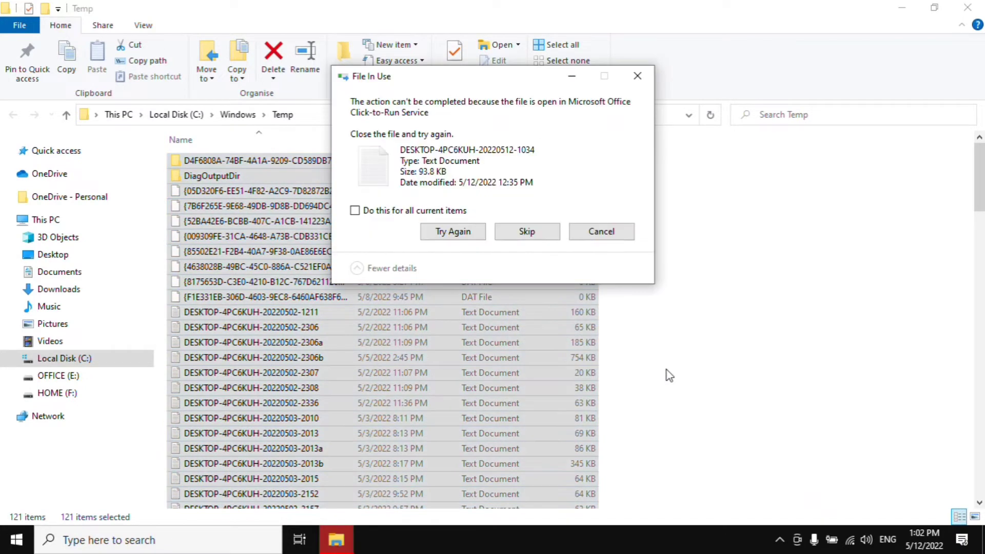
pyautogui.click(394, 212)
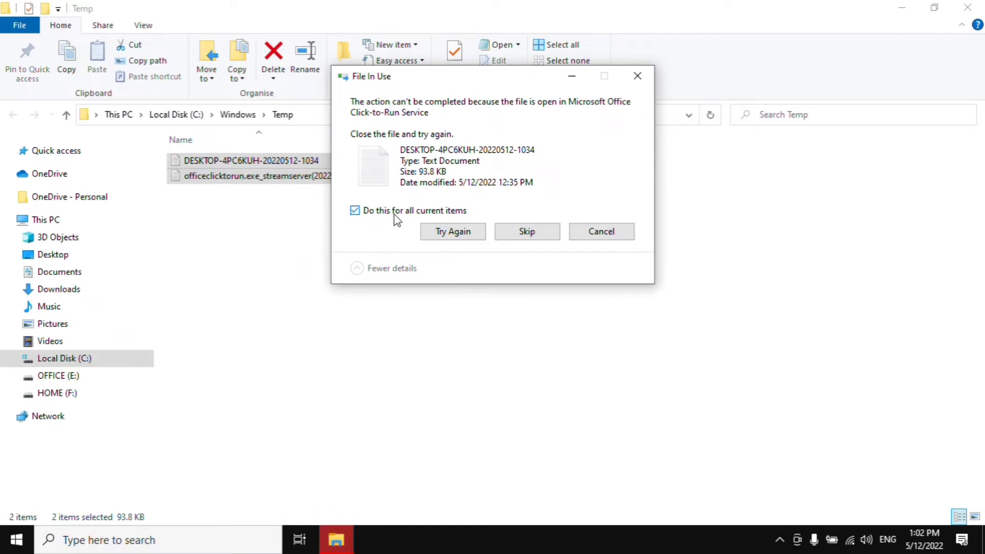
pyautogui.click(520, 234)
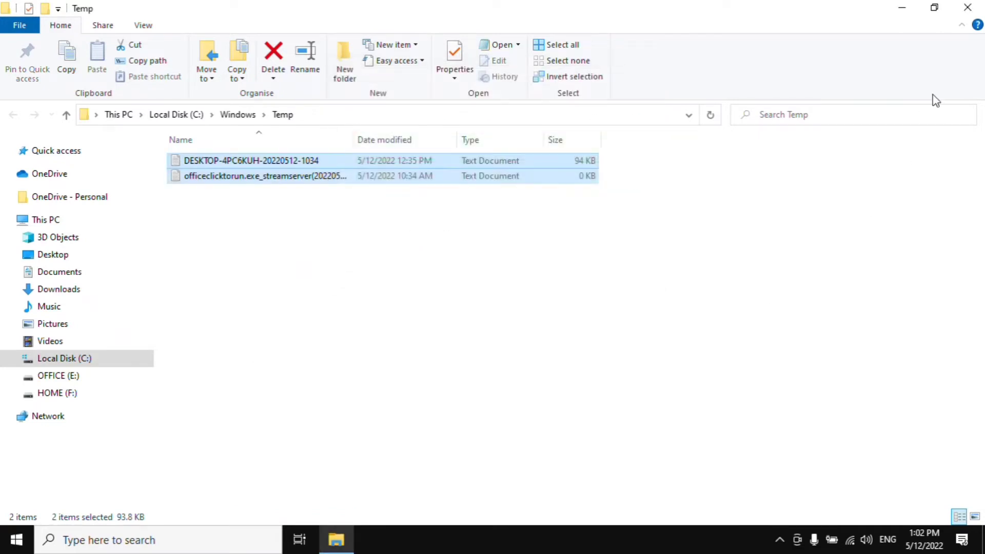
pyautogui.click(966, 9)
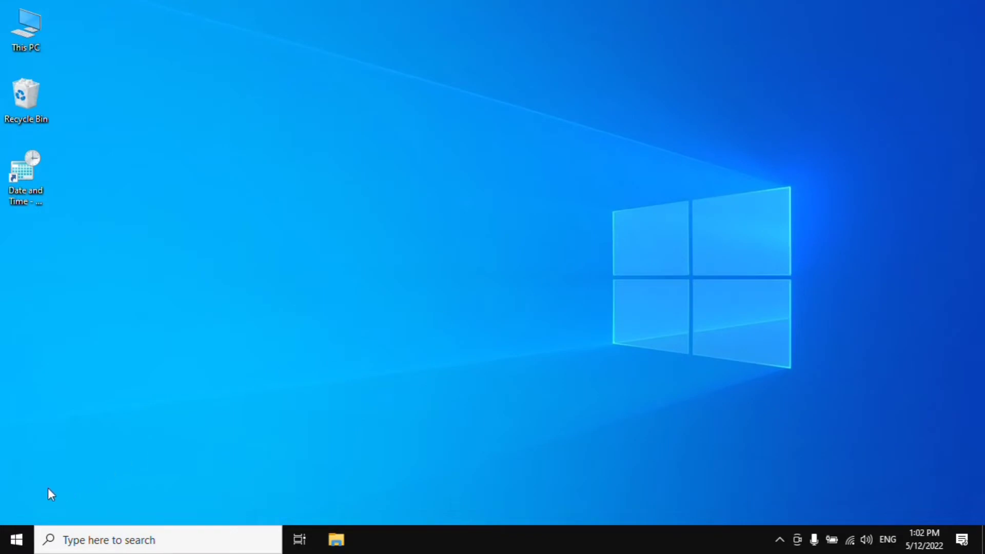
# Step: Open the Windows Prefetch folder by running the command prefetch from the Run dialog
pyautogui.rightClick(14, 538)
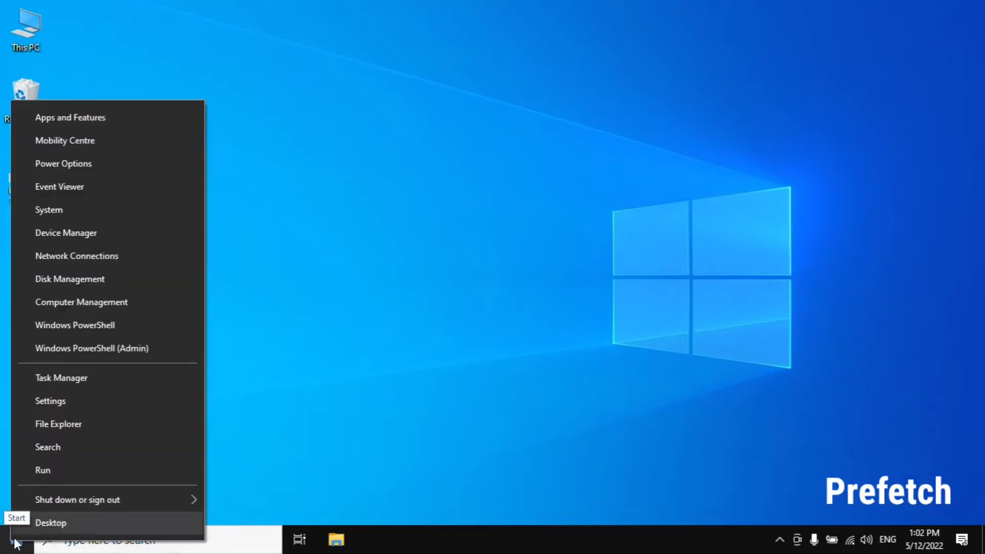
pyautogui.click(43, 471)
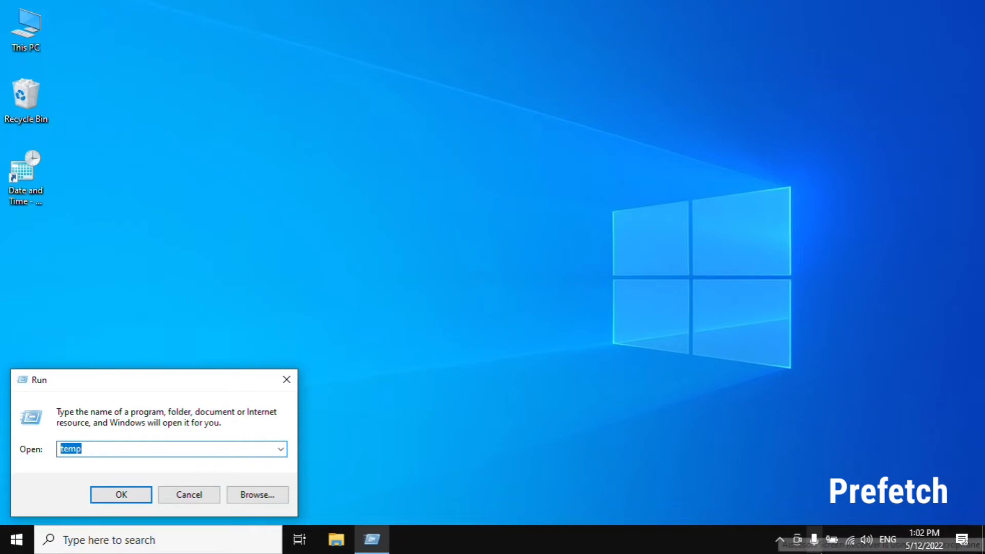
pyautogui.write('p')
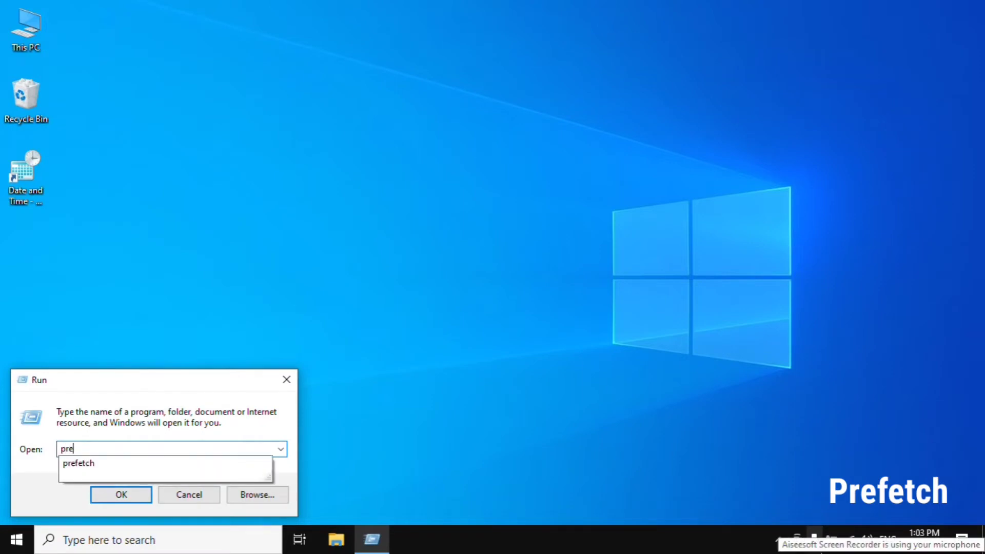
pyautogui.write('re')
pyautogui.press('Down')
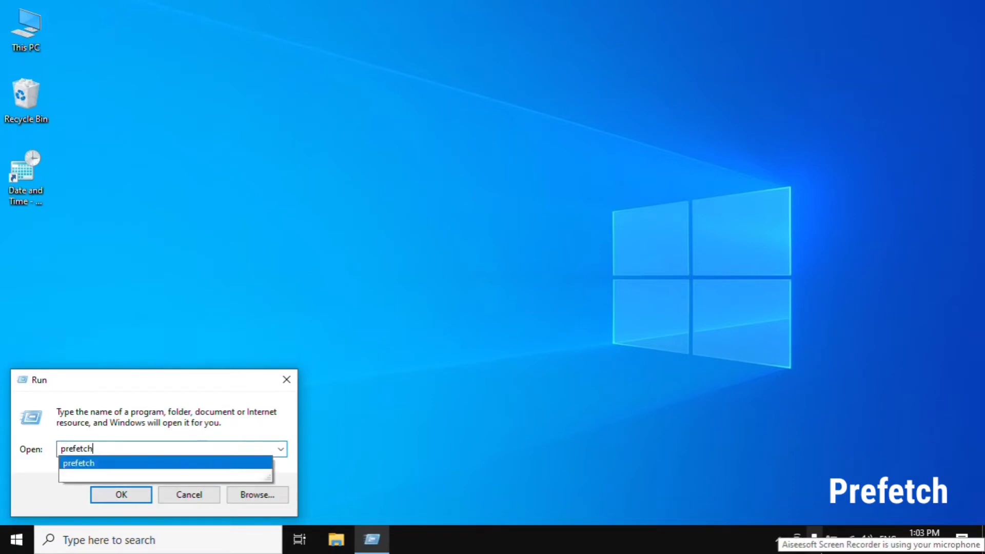
pyautogui.click(97, 463)
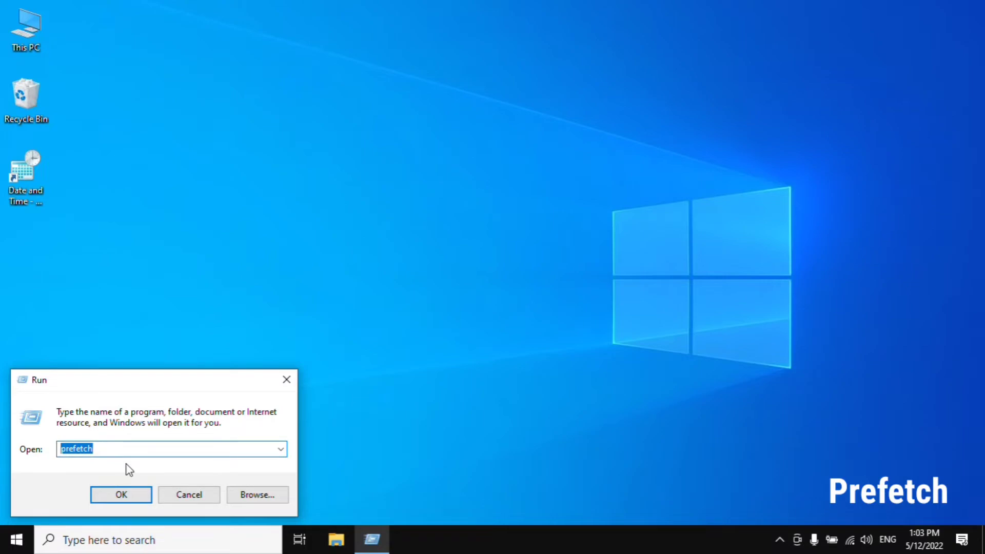
pyautogui.click(112, 500)
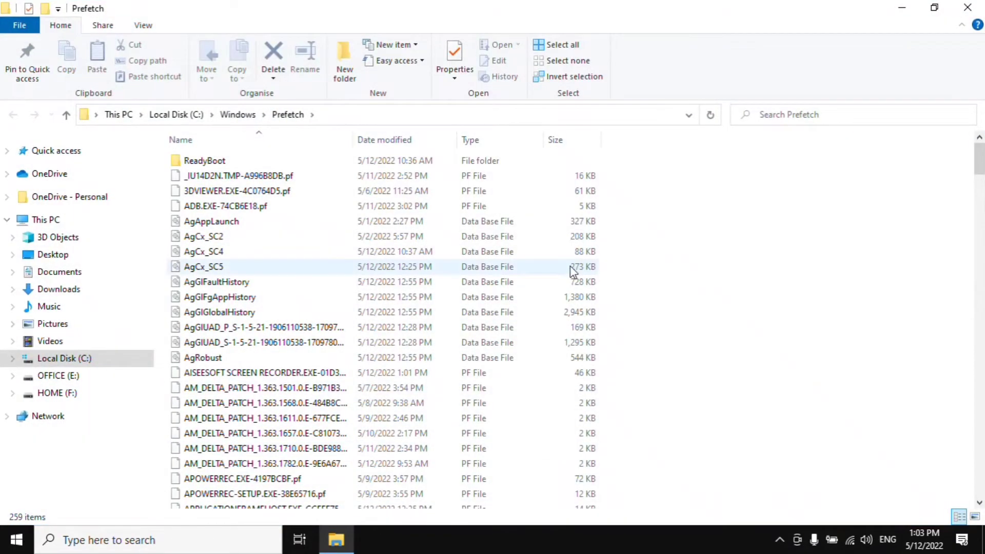
# Step: Delete all items in the Prefetch folder, skipping every file in use
pyautogui.scroll(-2, 575, 275)
pyautogui.scroll(-5, 573, 272)
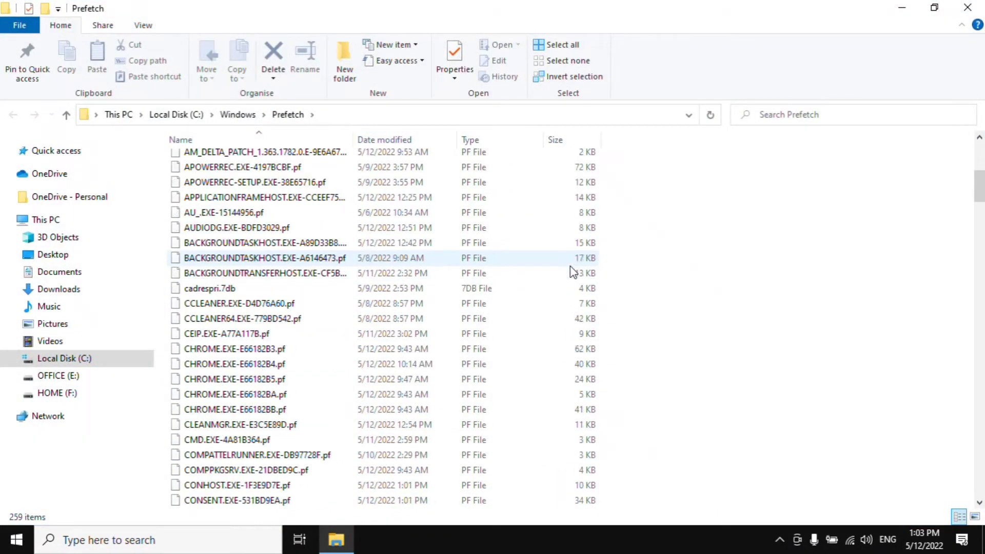
pyautogui.scroll(6, 573, 272)
pyautogui.hotkey('ctrl', 'a')
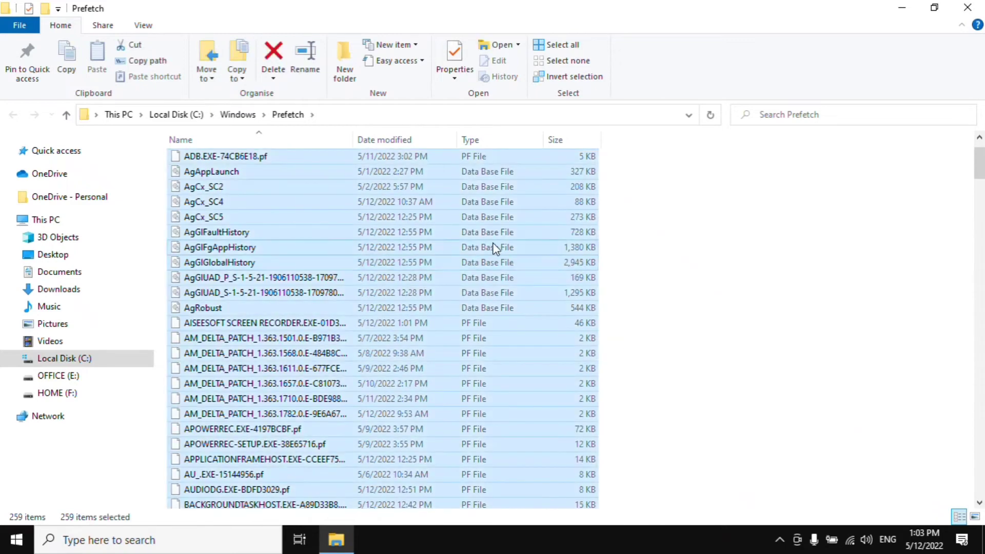
pyautogui.rightClick(549, 223)
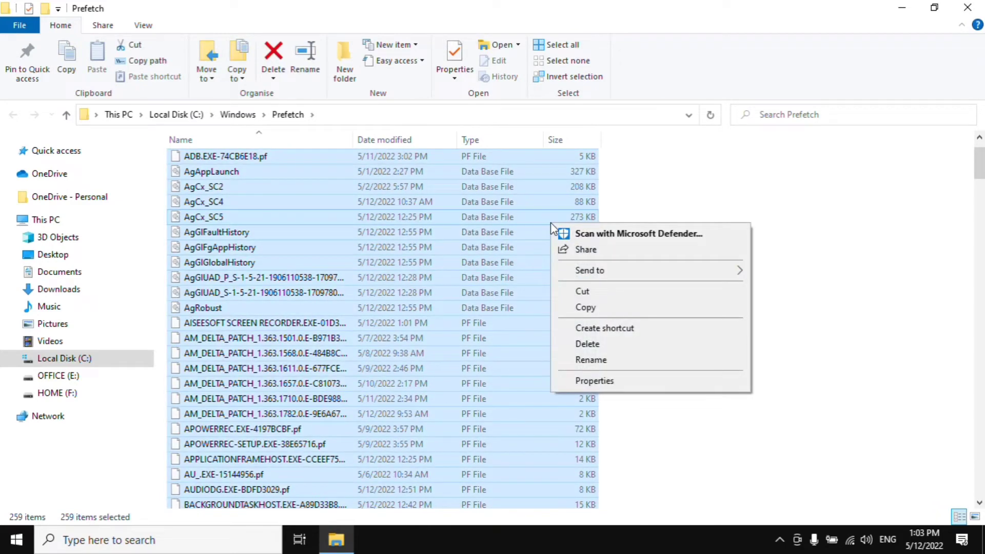
pyautogui.click(593, 345)
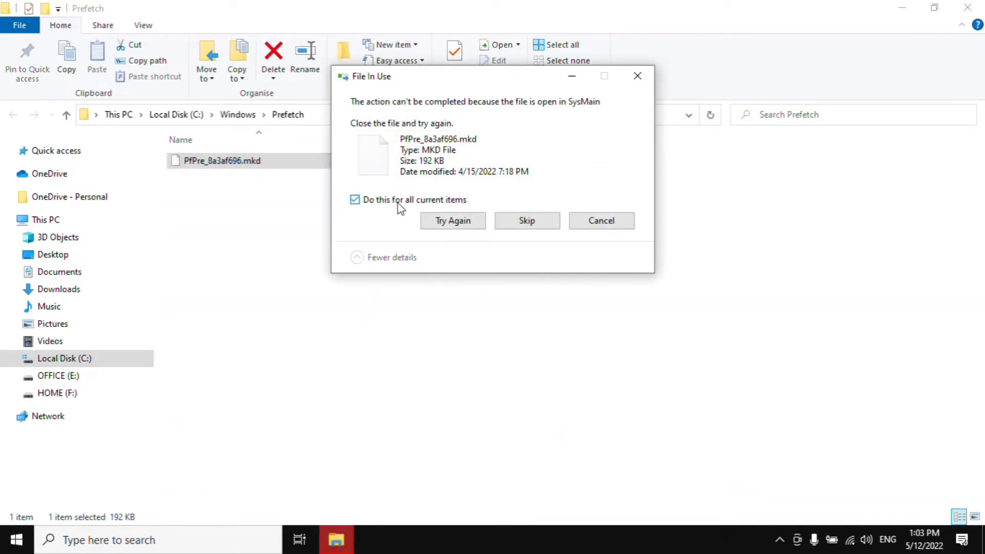
pyautogui.click(545, 226)
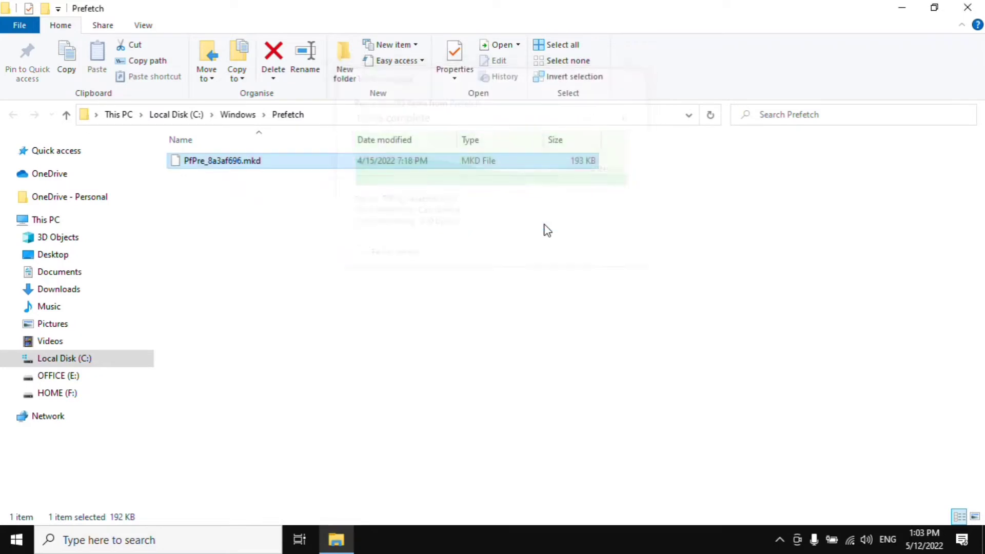
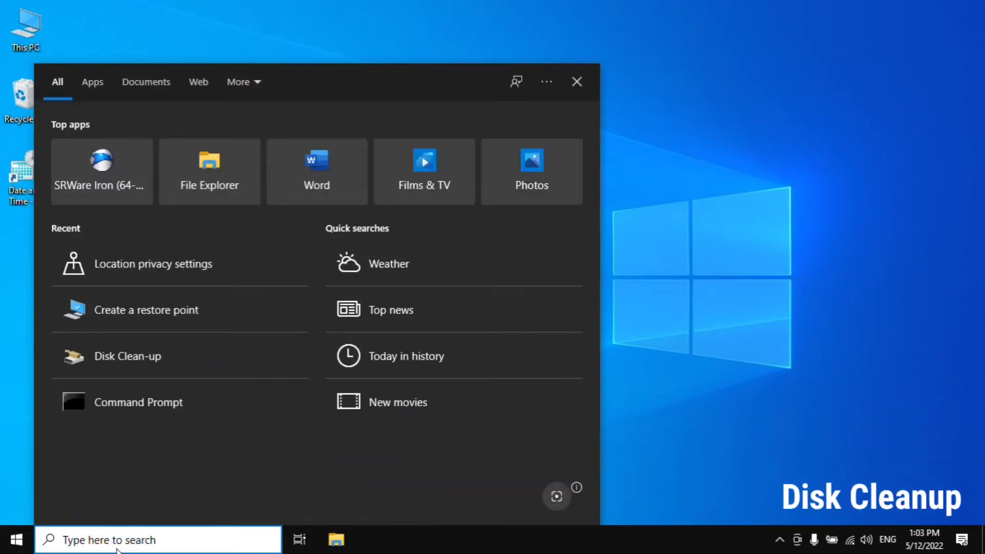
# Step: Search Windows for disk, open Disk Clean-up and choose drive C: for cleaning
pyautogui.write('di')
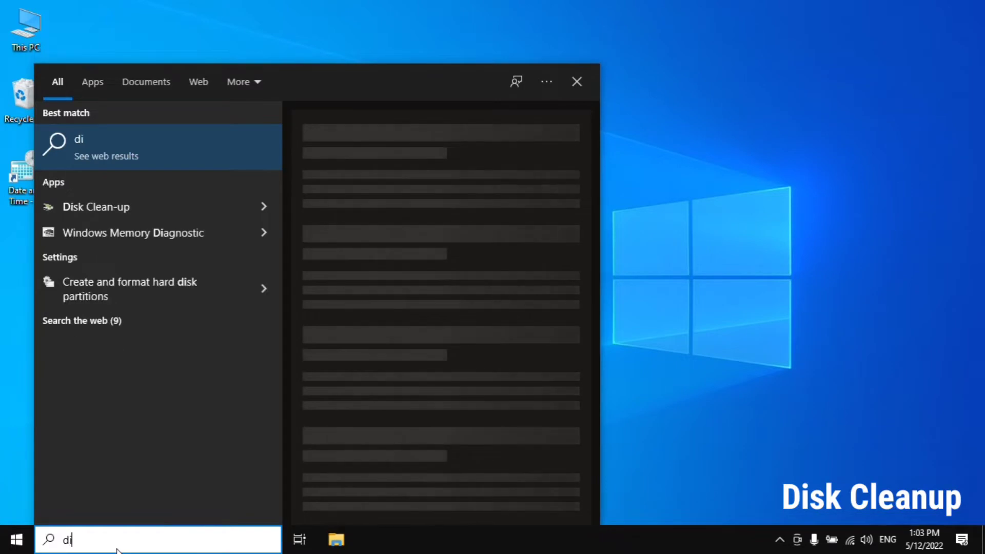
pyautogui.write('sk')
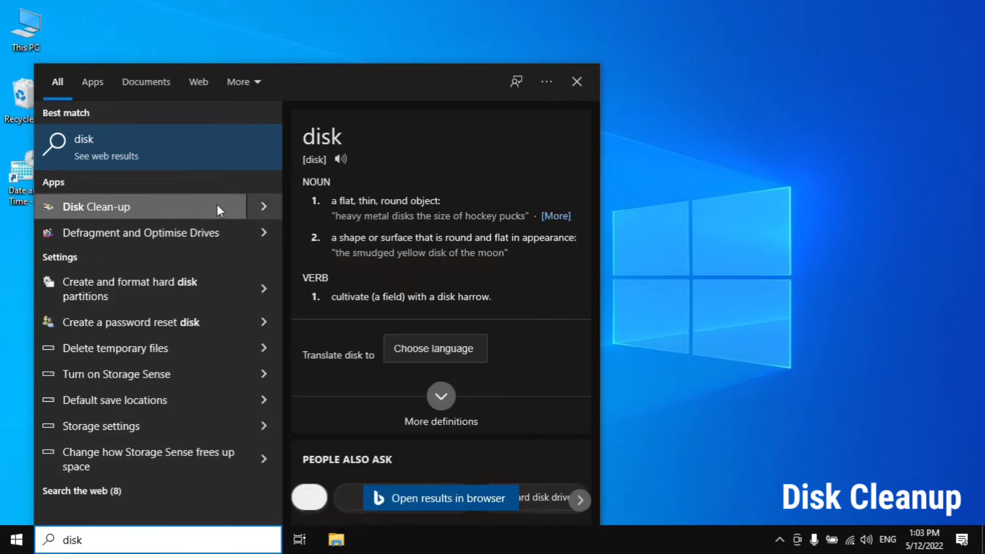
pyautogui.click(217, 204)
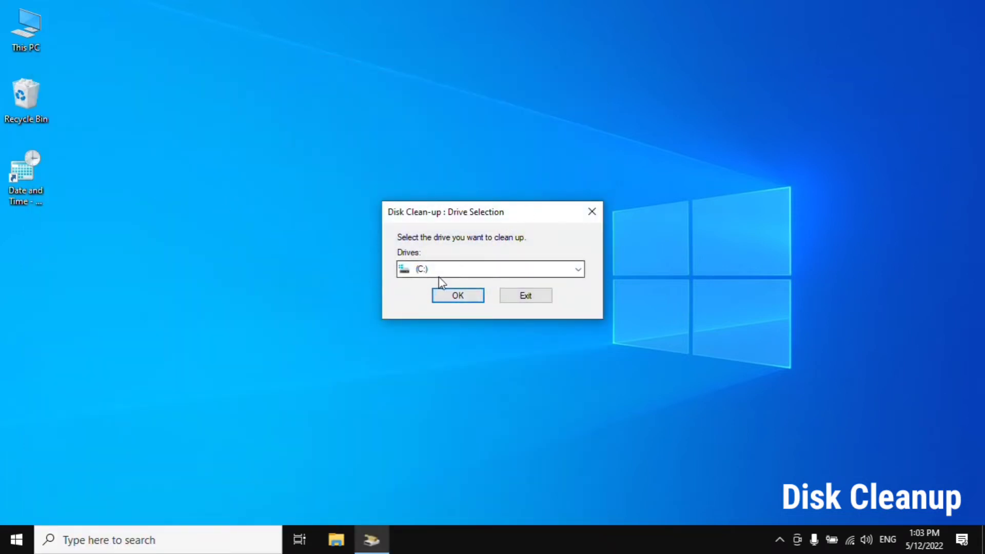
pyautogui.click(466, 268)
pyautogui.click(466, 271)
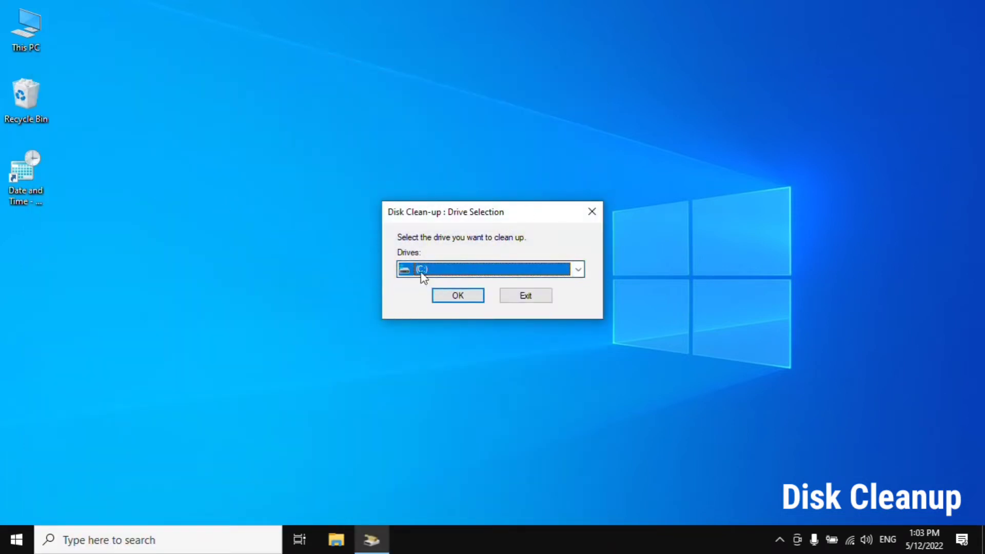
pyautogui.click(453, 296)
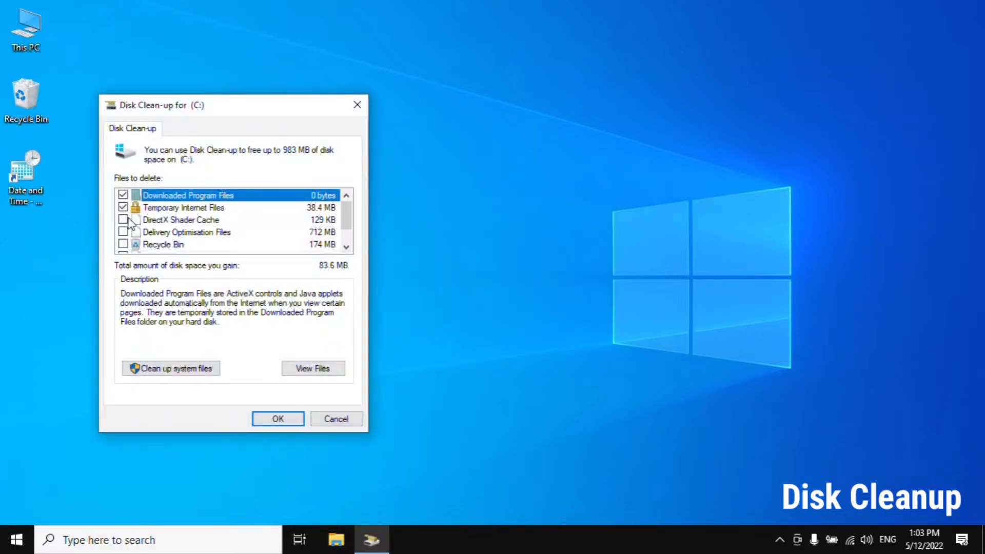
# Step: Mark DirectX Shader Cache, Delivery Optimisation Files, Recycle Bin and Temporary files for deletion, and start the system files clean-up scan on drive C:
pyautogui.click(129, 220)
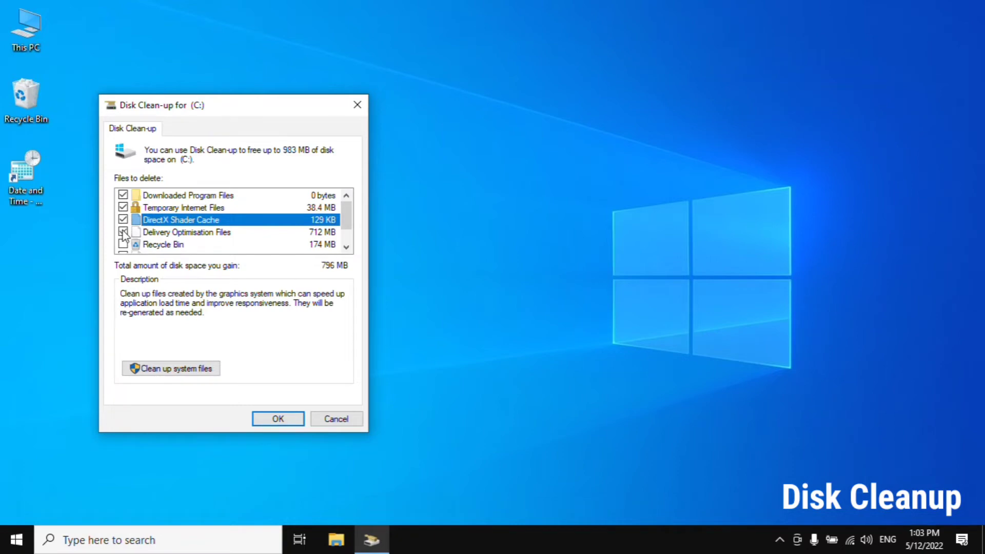
pyautogui.scroll(-1, 123, 245)
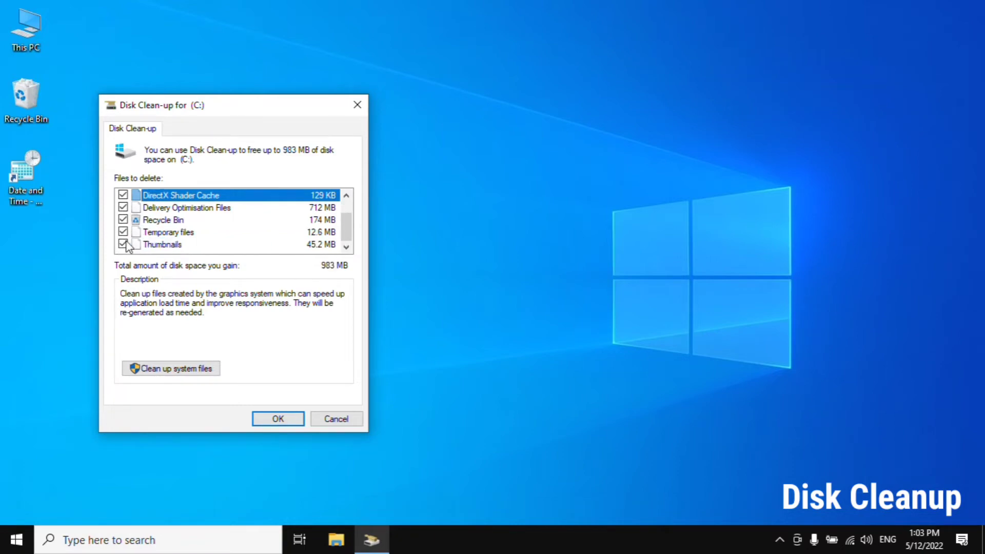
pyautogui.click(191, 372)
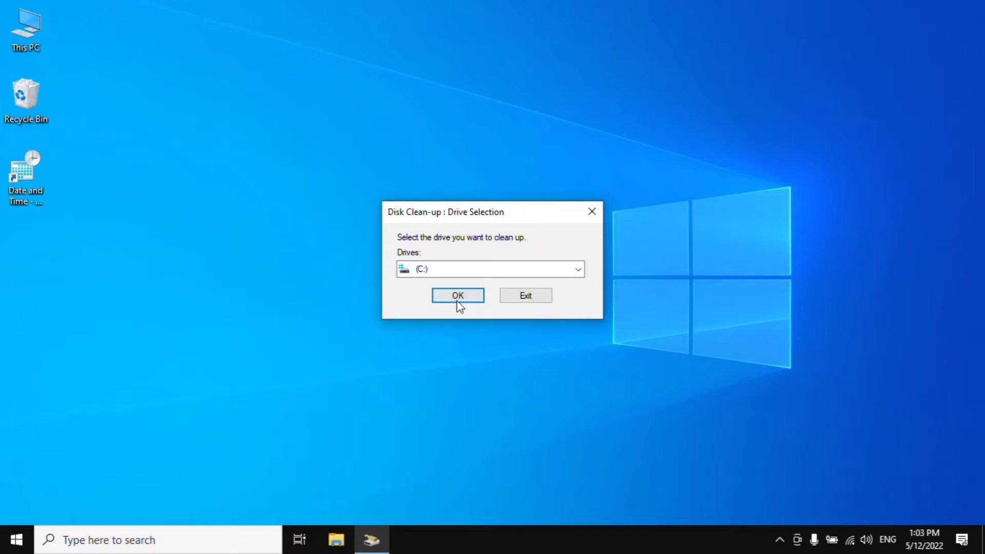
pyautogui.click(458, 296)
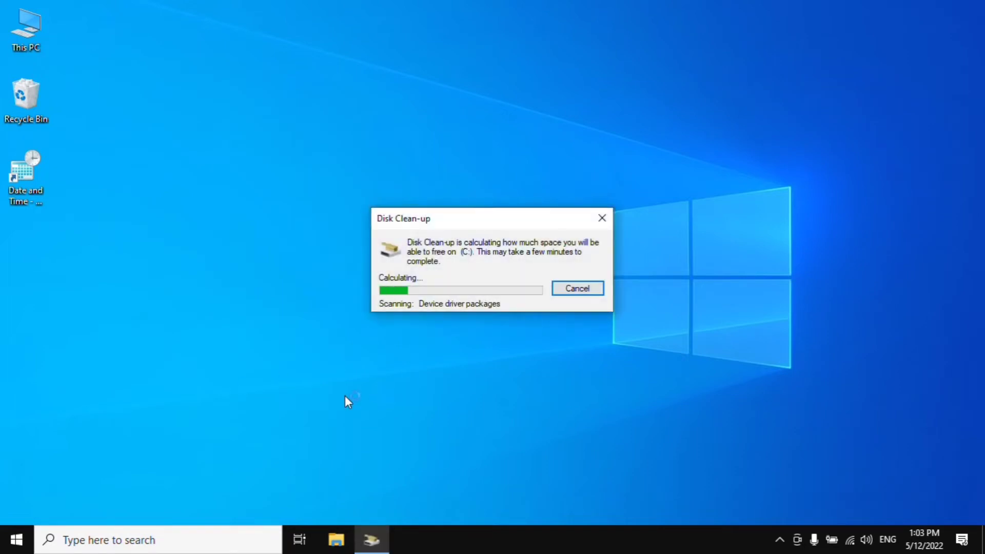
pyautogui.moveTo(451, 219); pyautogui.dragTo(418, 219)
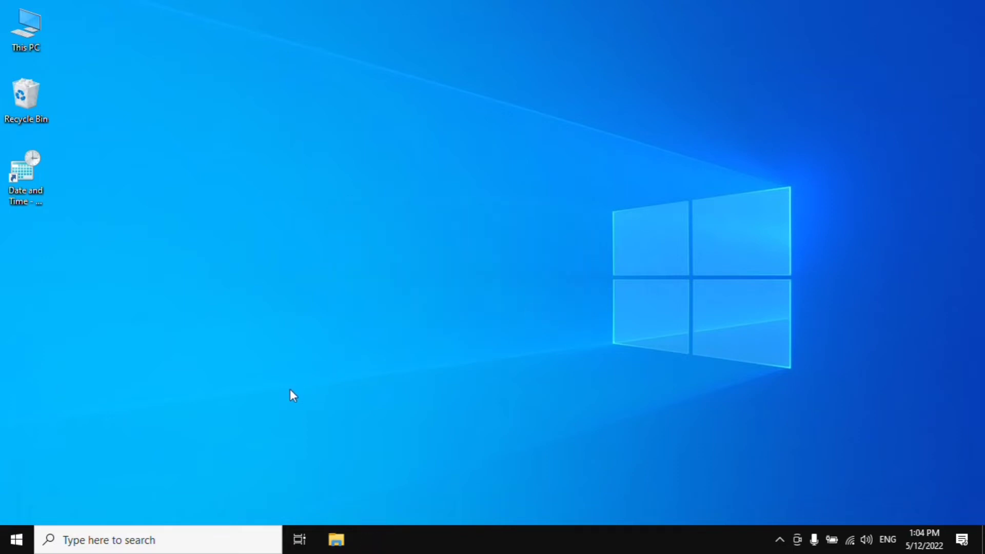
# Step: Search Windows for create and open the Create a restore point settings
pyautogui.click(139, 538)
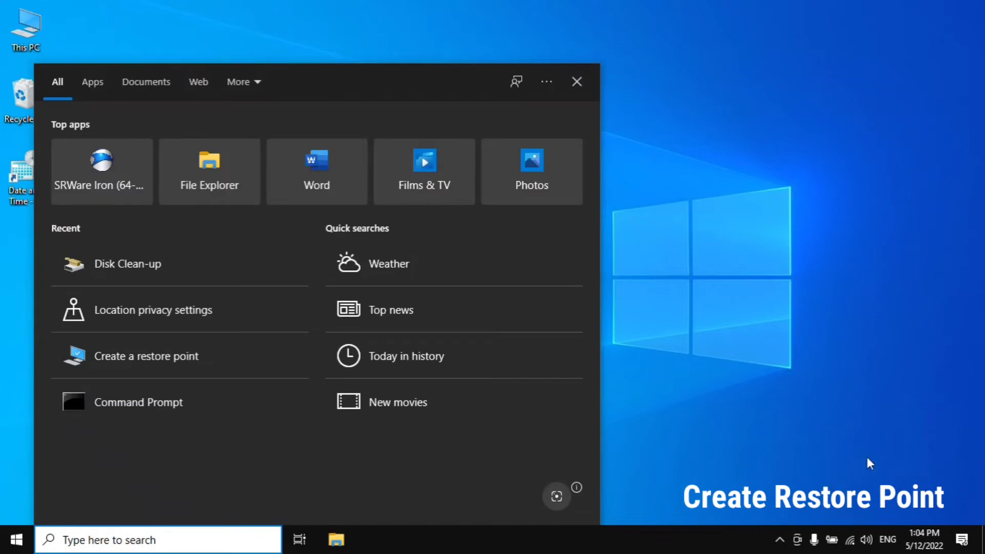
pyautogui.write('clear')
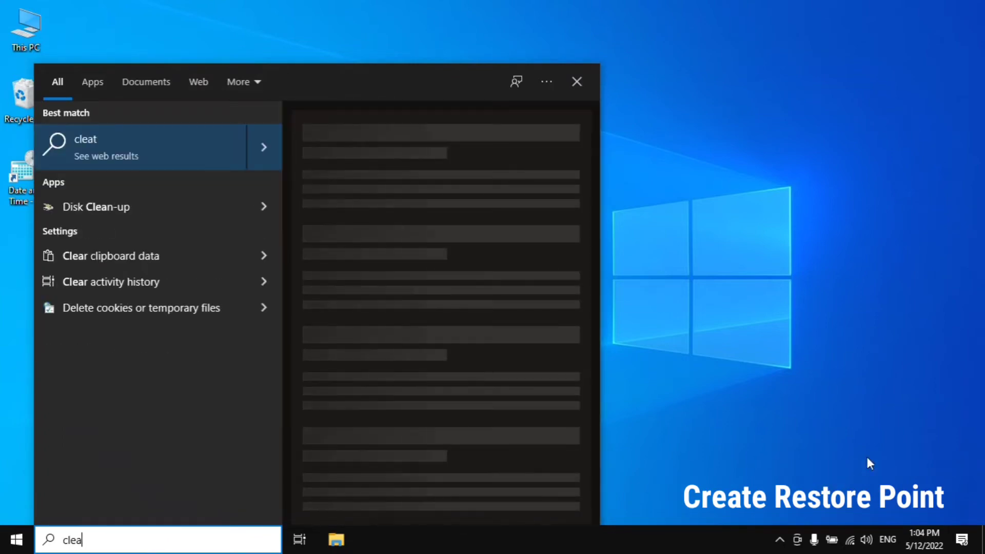
pyautogui.press('BackSpace')
pyautogui.press('BackSpace')
pyautogui.press('BackSpace')
pyautogui.press('BackSpace')
pyautogui.press('BackSpace')
pyautogui.write('cre')
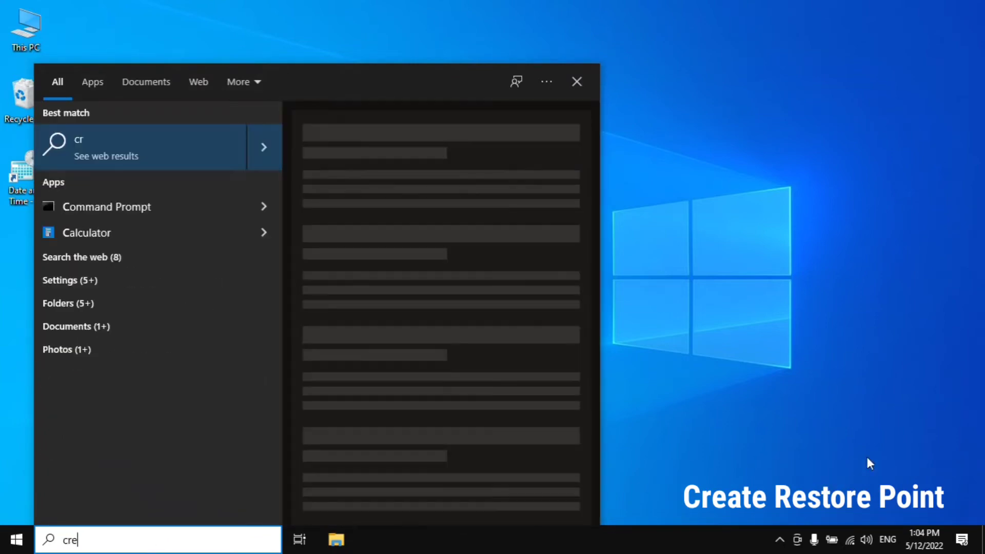
pyautogui.write('ate')
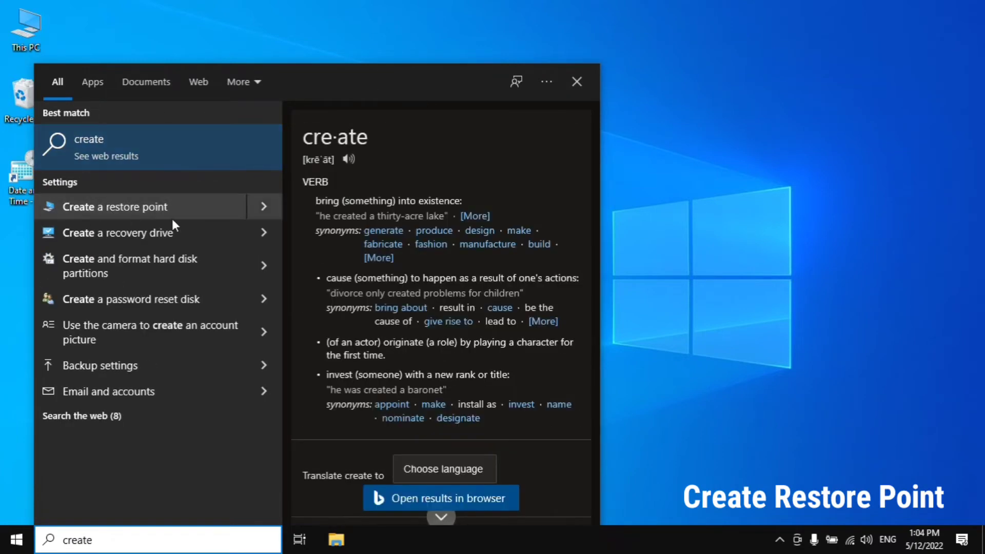
pyautogui.click(184, 205)
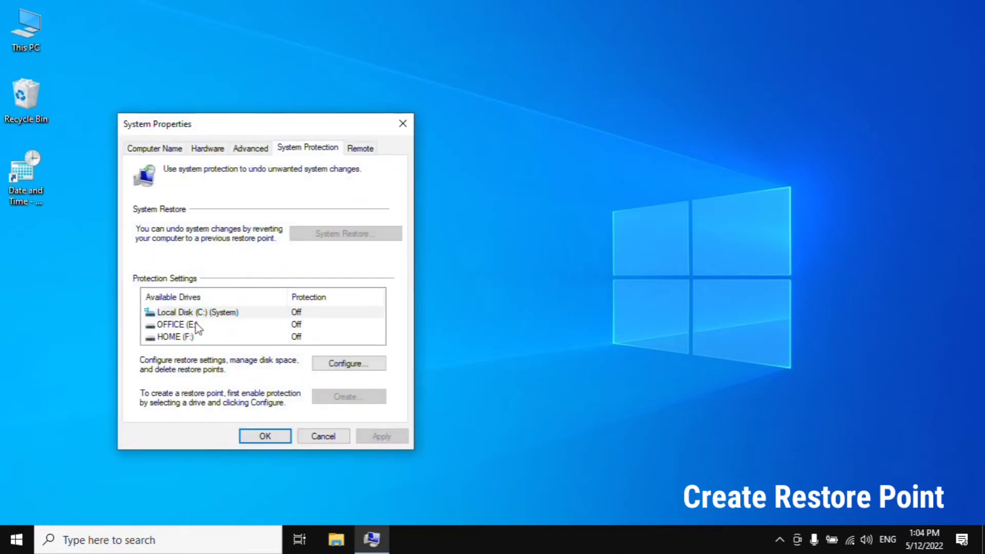
# Step: Turn on system protection for Local Disk (C:) with a maximum disk space usage of 10% (6.83 GB)
pyautogui.click(209, 312)
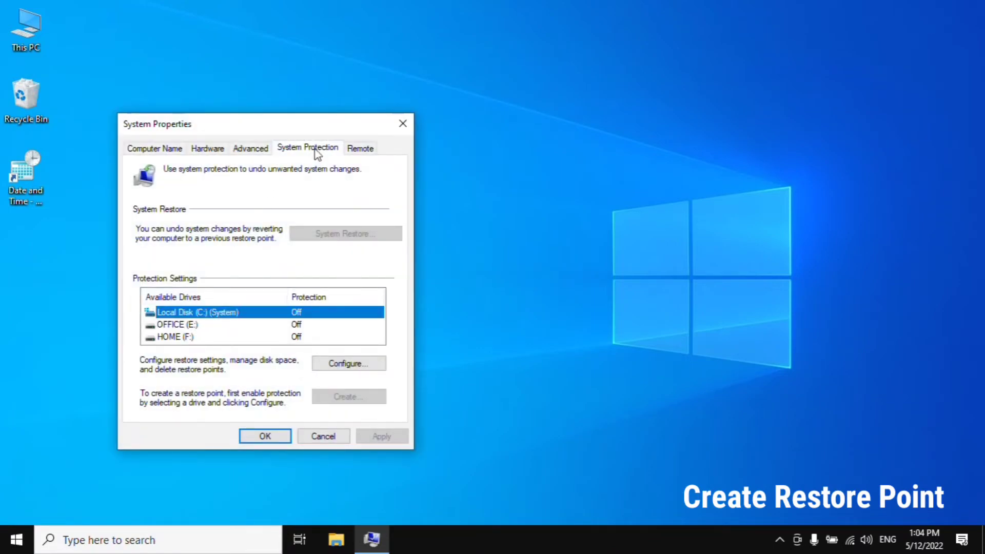
pyautogui.click(316, 150)
pyautogui.click(214, 316)
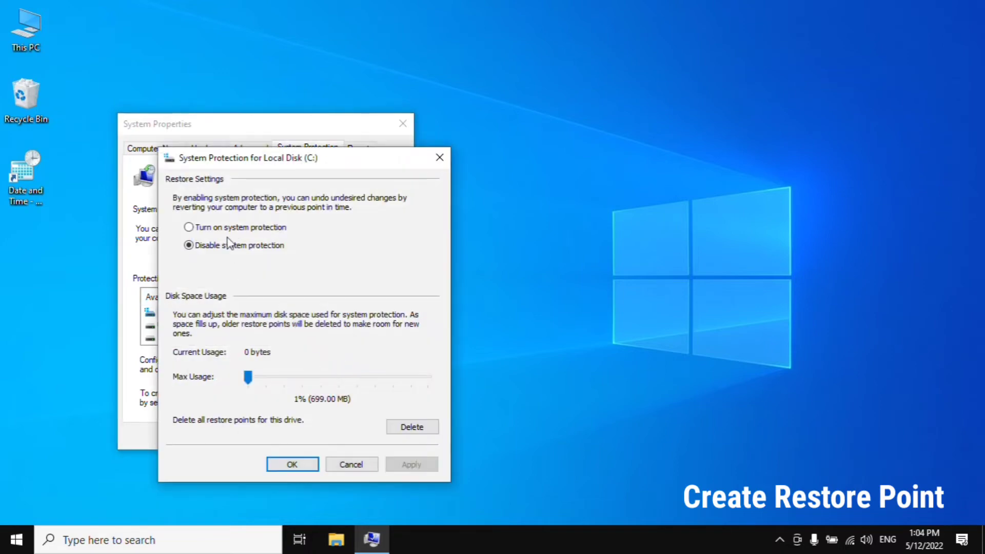
pyautogui.click(198, 230)
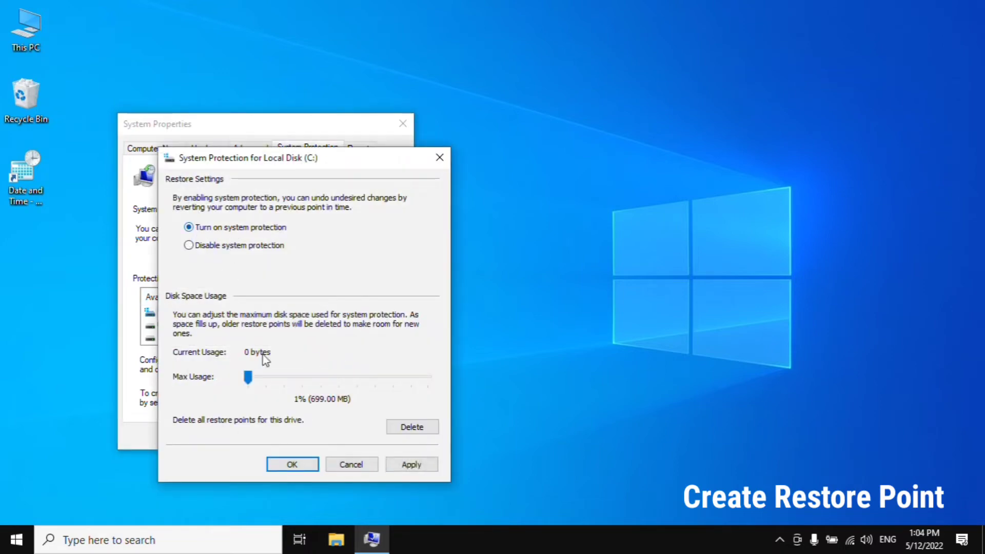
pyautogui.moveTo(247, 378)
pyautogui.mouseDown()
pyautogui.moveTo(278, 379)
pyautogui.moveTo(262, 379)
pyautogui.mouseUp()
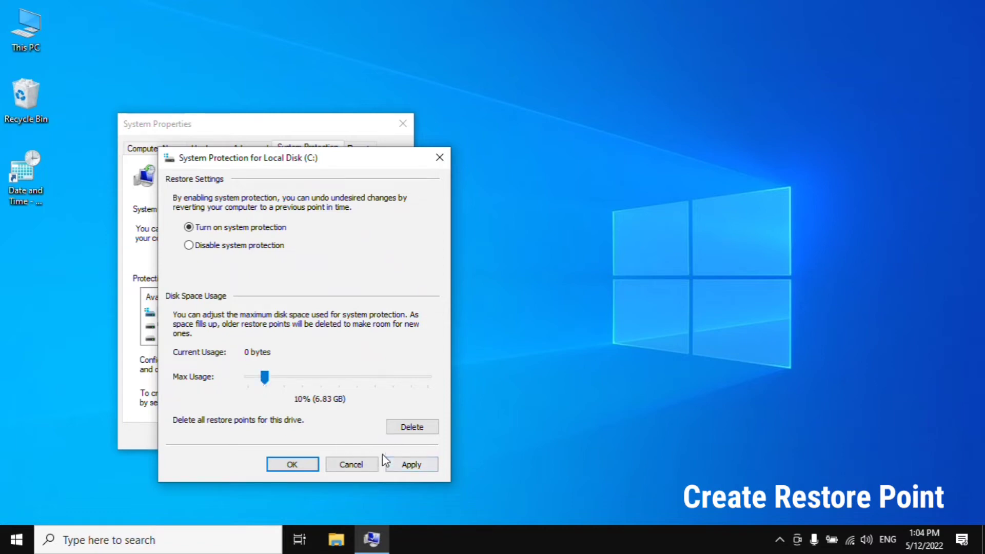
pyautogui.click(410, 464)
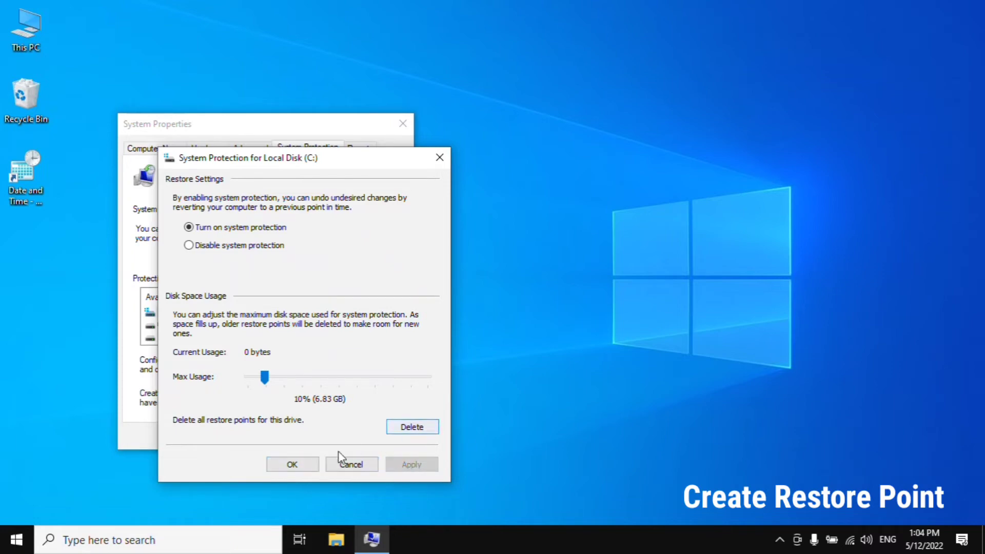
pyautogui.click(291, 464)
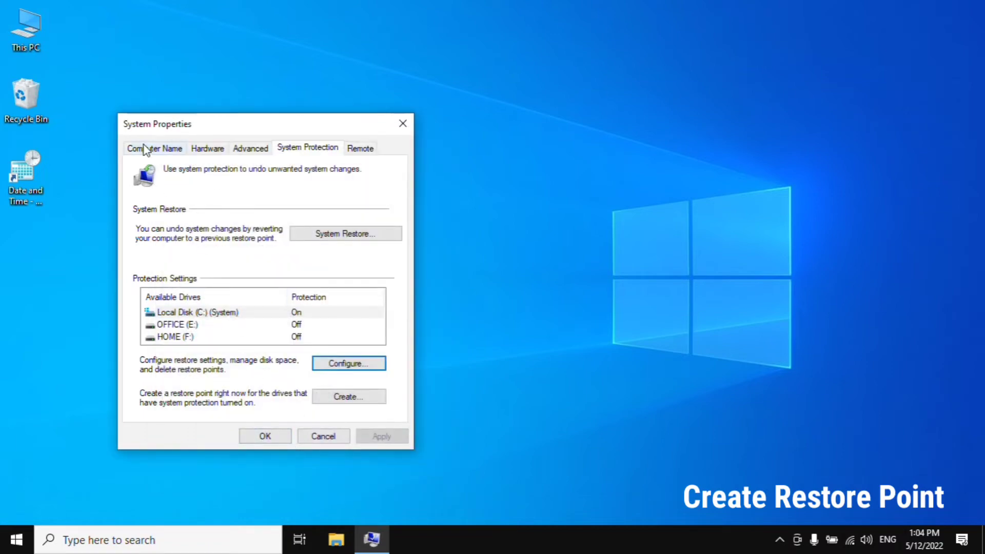
# Step: Create a restore point with the description restore2022 for the protected drive
pyautogui.click(341, 401)
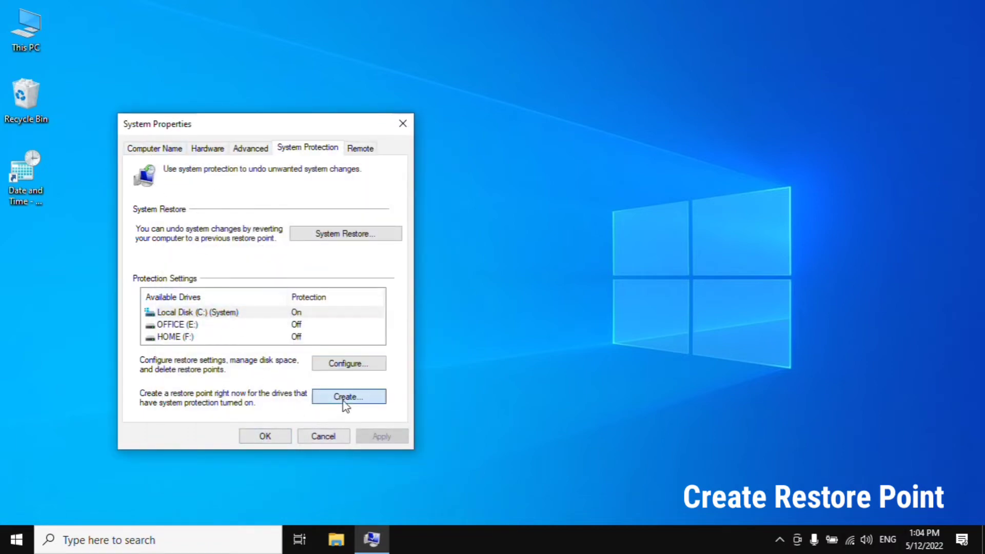
pyautogui.moveTo(263, 149); pyautogui.dragTo(589, 234)
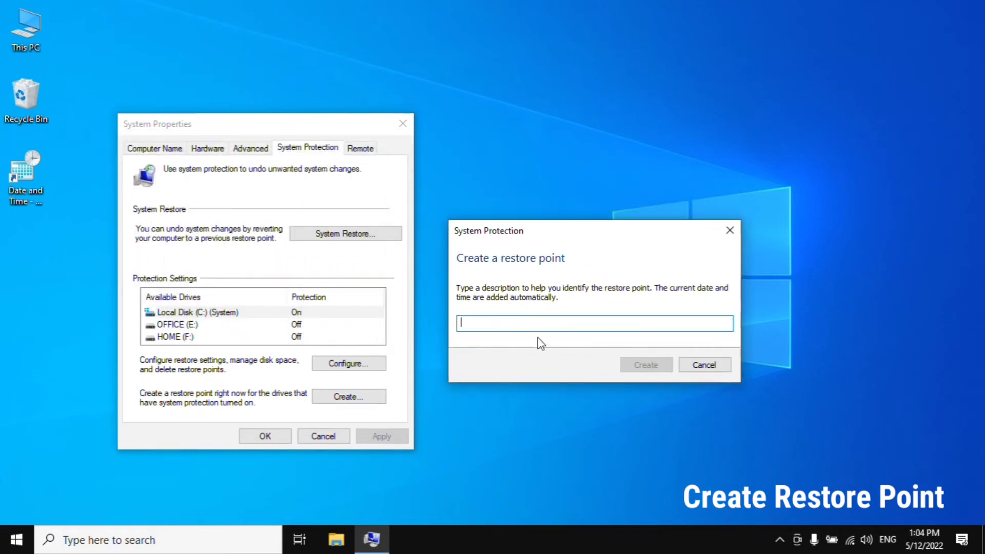
pyautogui.write('res')
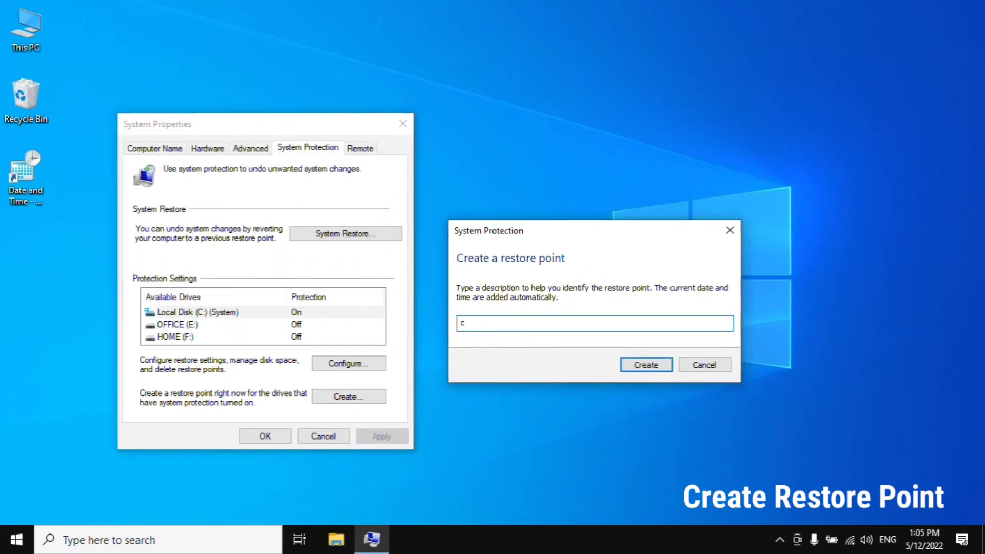
pyautogui.write('tore2022')
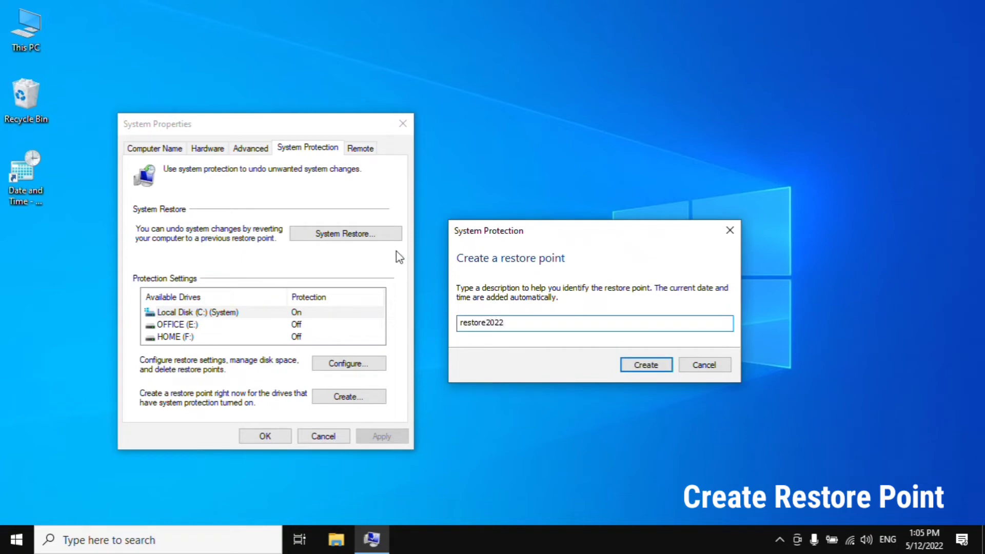
pyautogui.click(659, 366)
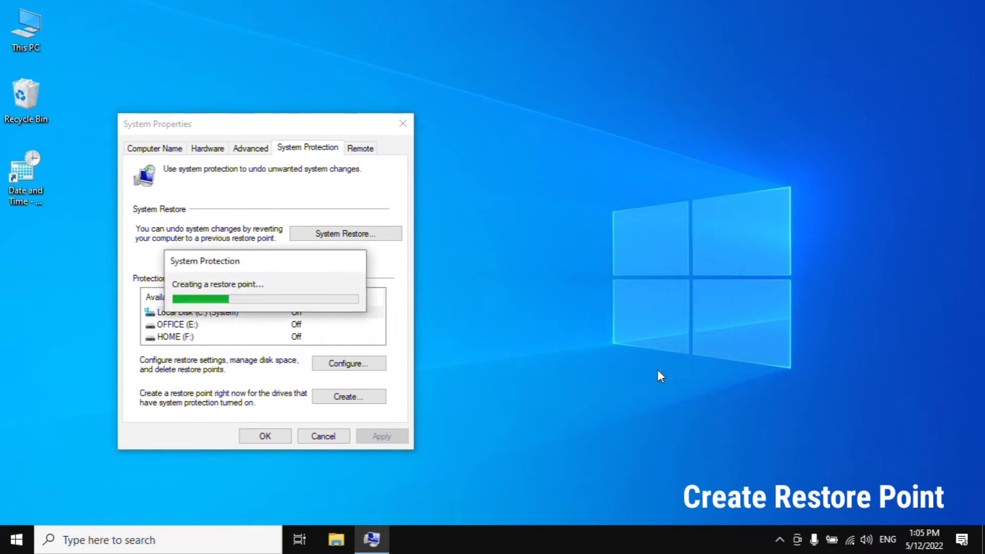
pyautogui.moveTo(338, 269); pyautogui.dragTo(608, 383)
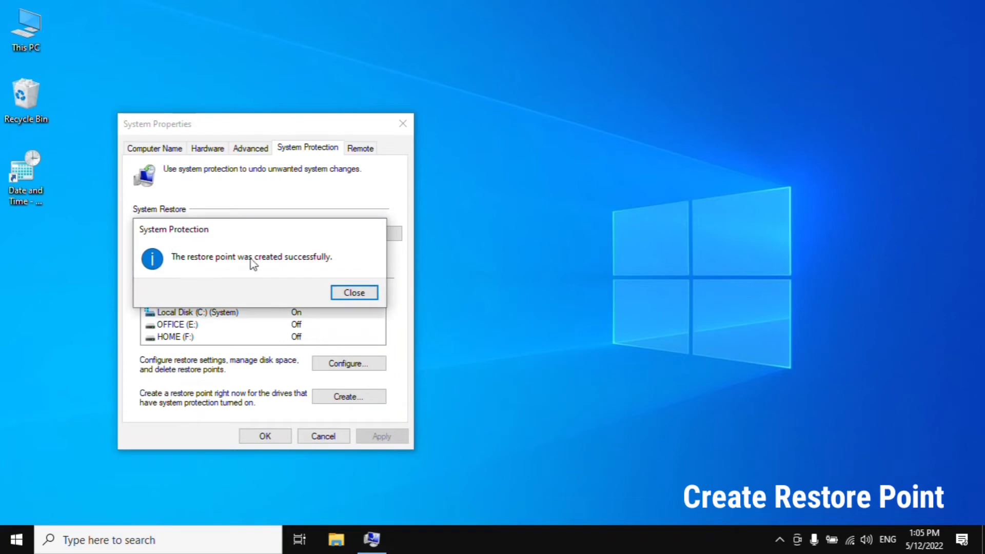
pyautogui.moveTo(272, 228); pyautogui.dragTo(604, 384)
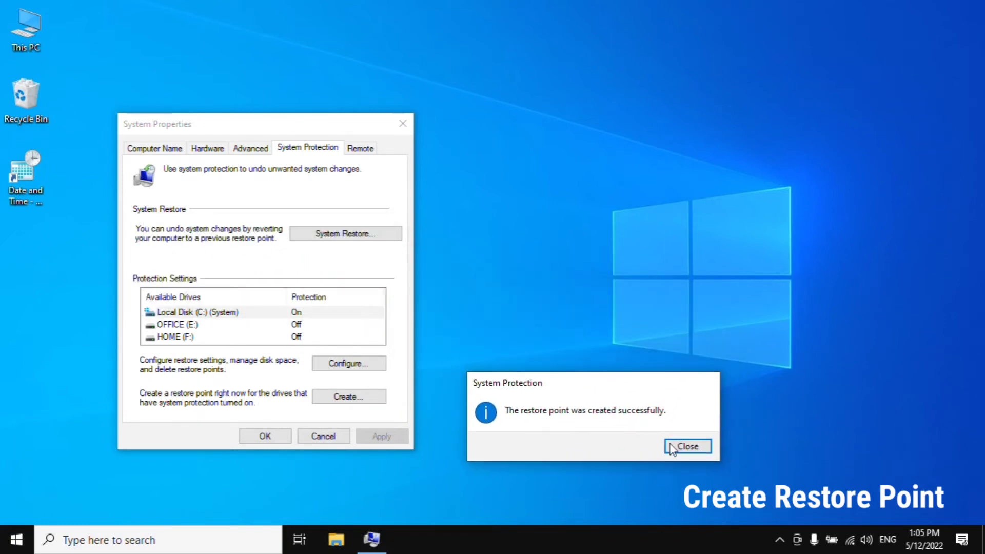
pyautogui.click(691, 447)
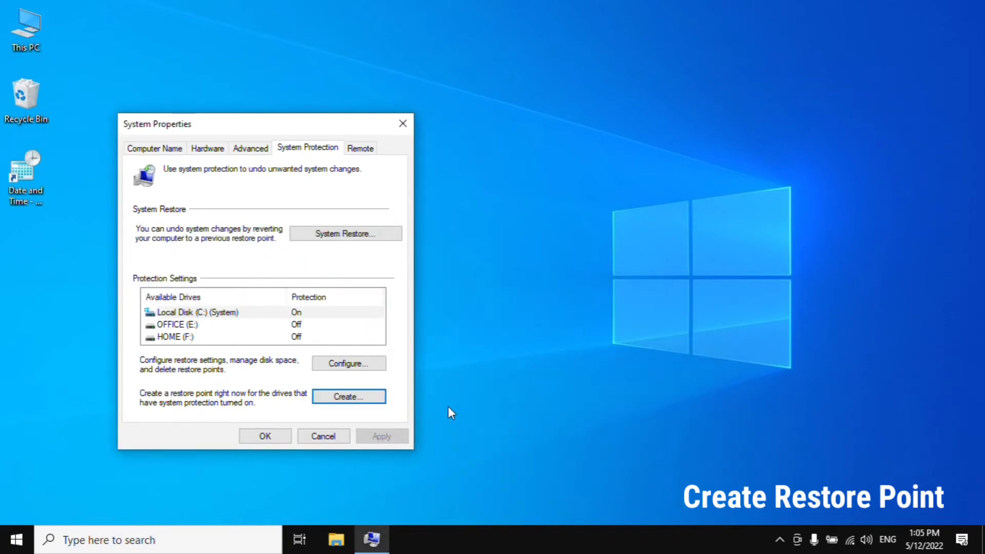
# Step: Choose to disable system protection for Local Disk (C:) and delete all restore points on that drive
pyautogui.click(345, 363)
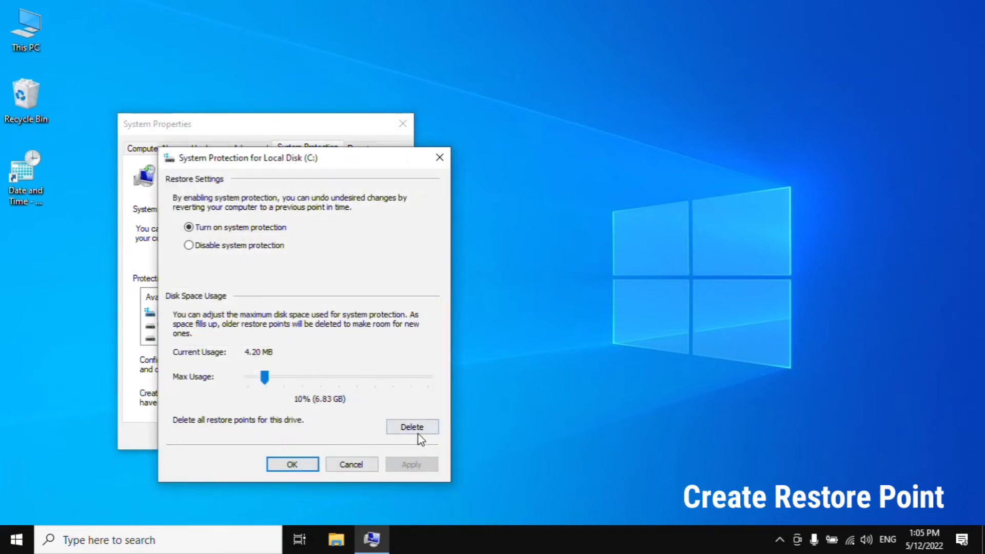
pyautogui.click(194, 246)
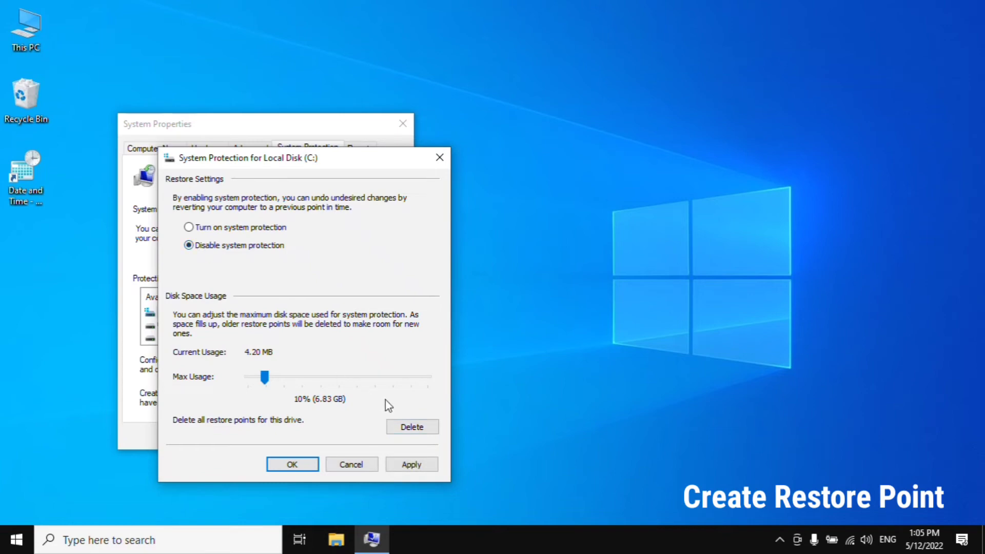
pyautogui.click(418, 431)
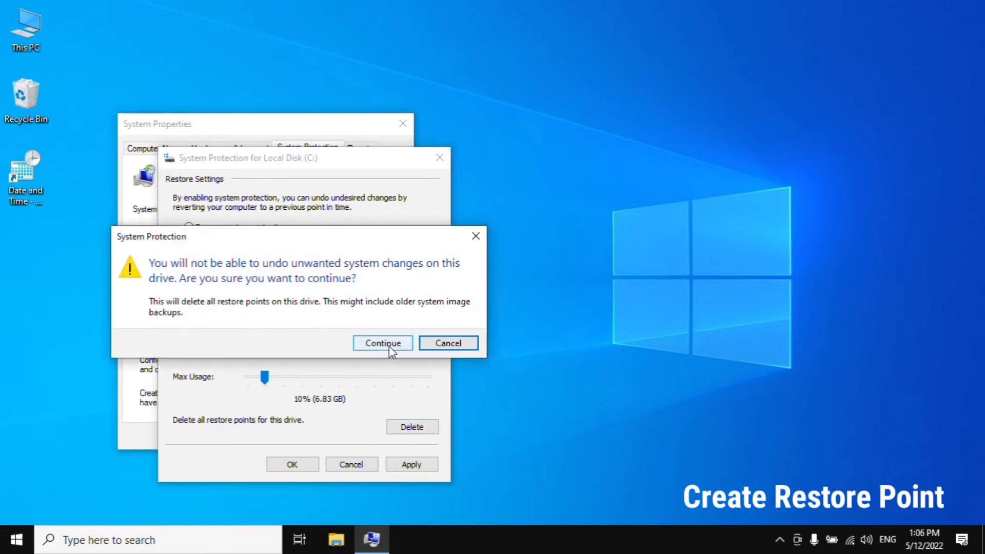
pyautogui.click(389, 346)
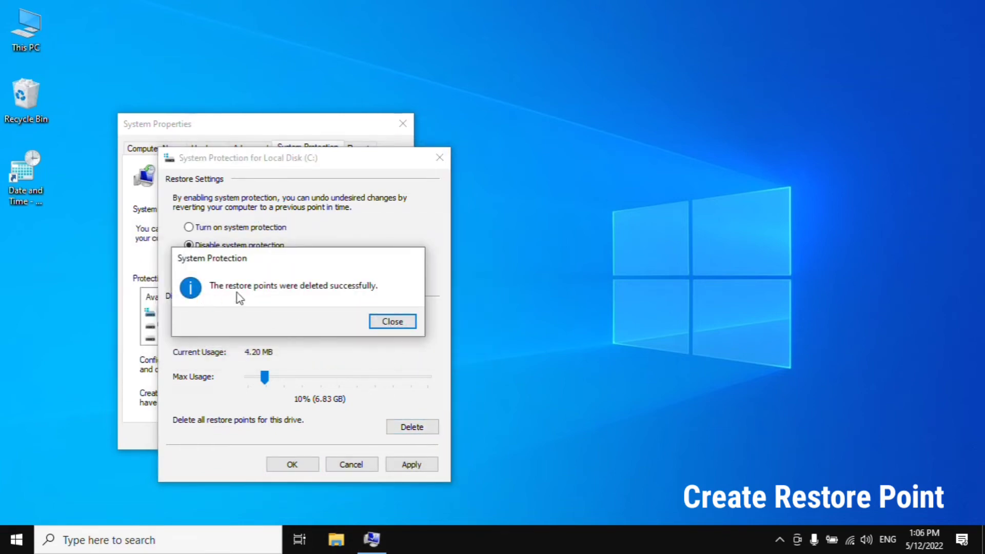
pyautogui.click(391, 323)
# Step: Set the maximum disk space usage for drive C: to 1% (699.00 MB) and confirm turning off its system protection
pyautogui.click(409, 462)
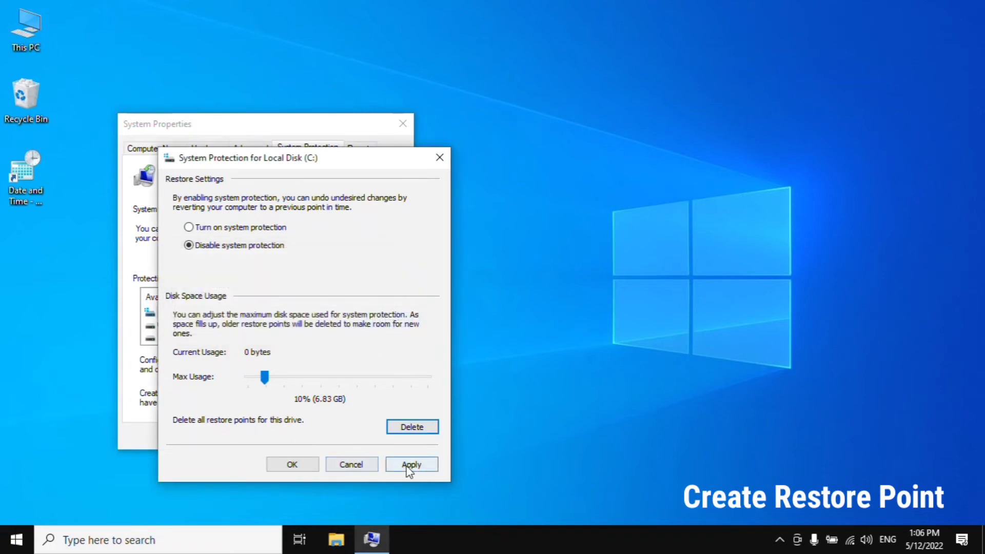
pyautogui.moveTo(265, 378); pyautogui.dragTo(250, 381)
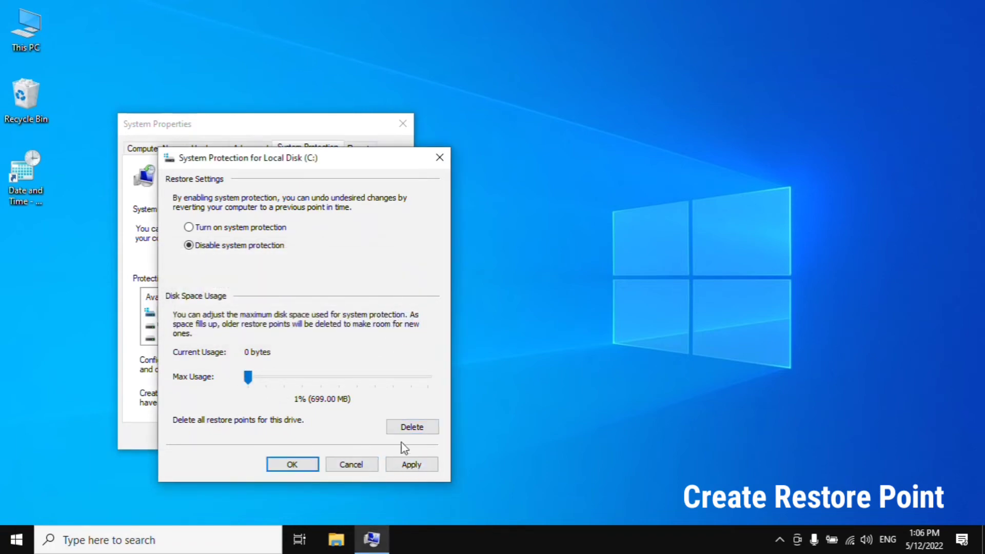
pyautogui.click(413, 464)
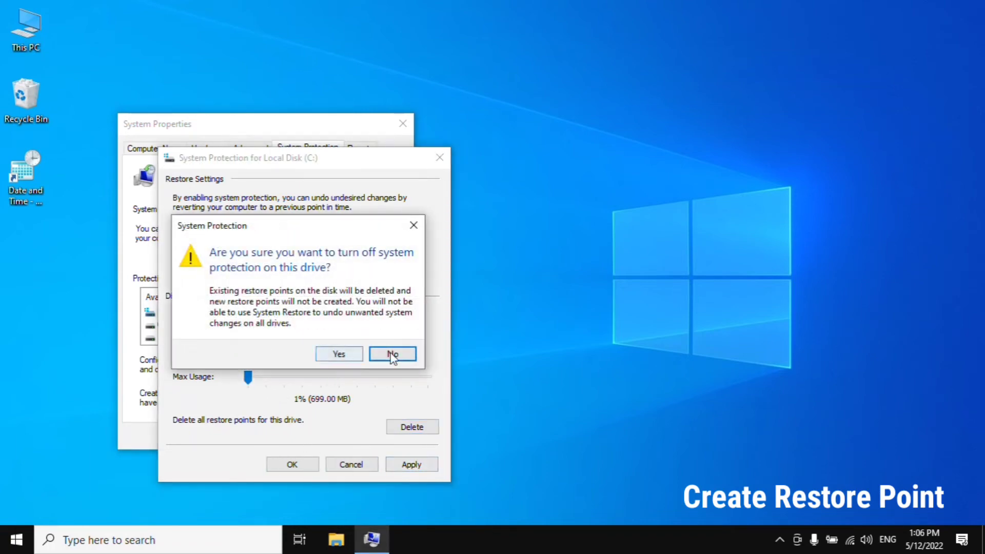
pyautogui.click(391, 355)
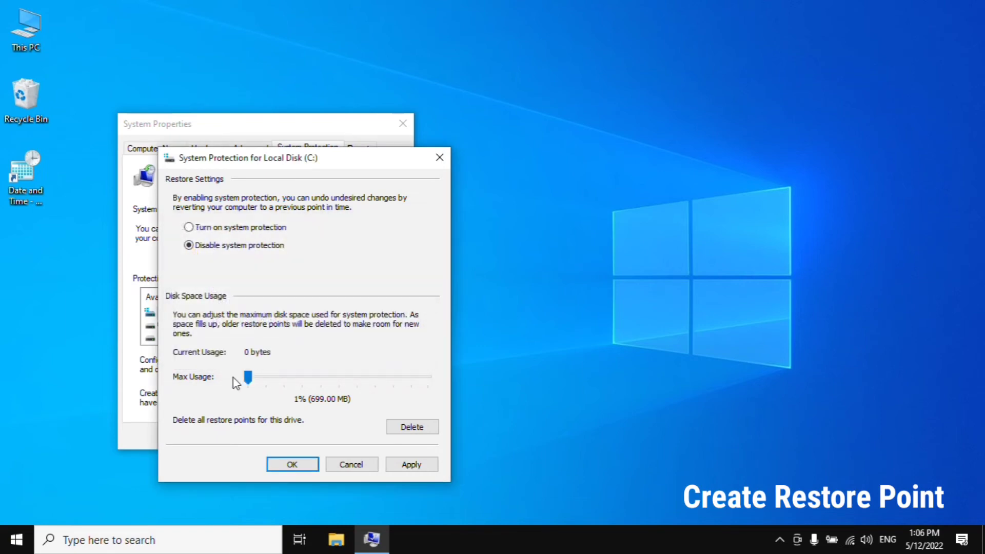
pyautogui.click(427, 464)
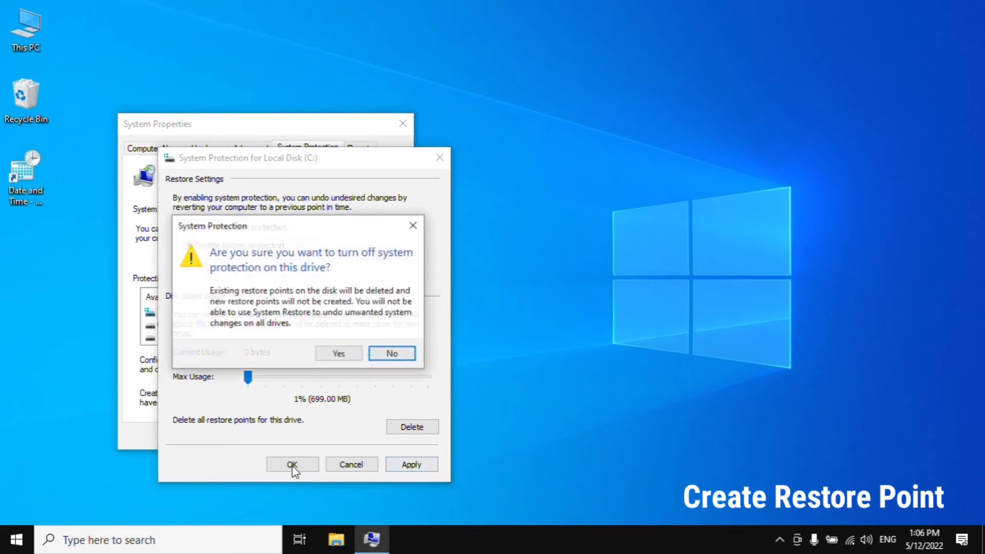
pyautogui.click(326, 354)
pyautogui.click(298, 464)
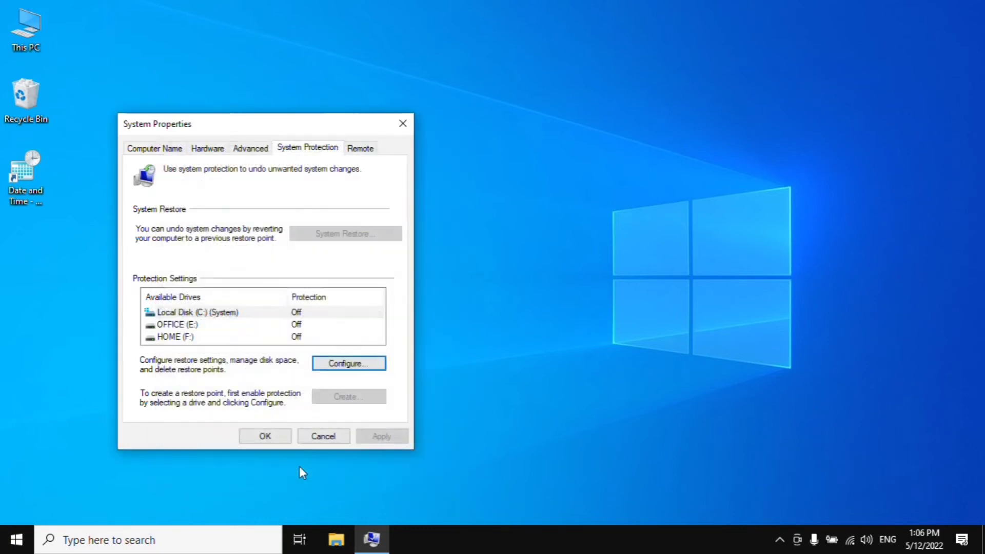
pyautogui.click(266, 438)
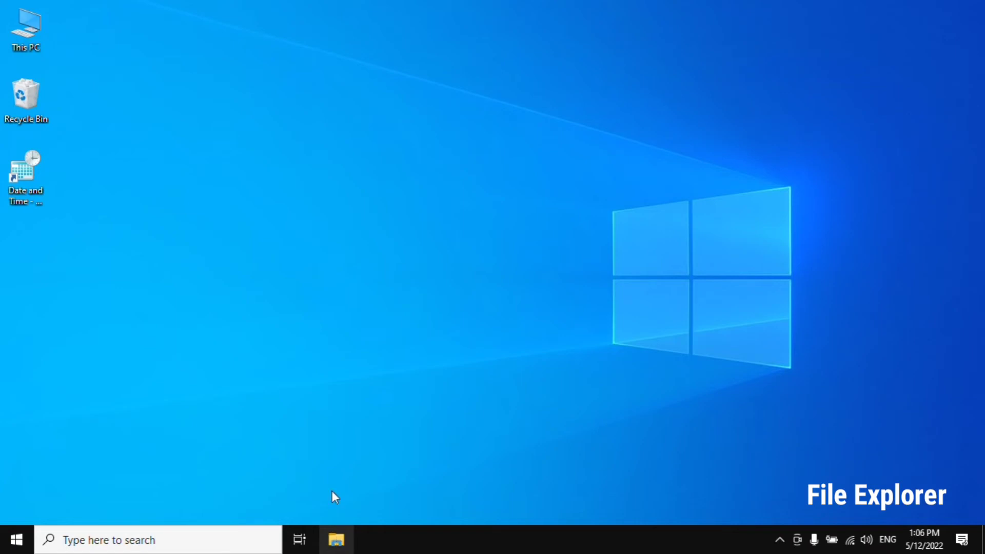
# Step: Open the folder options from This PC and apply the setting Show hidden files, folders and drives
pyautogui.doubleClick(31, 36)
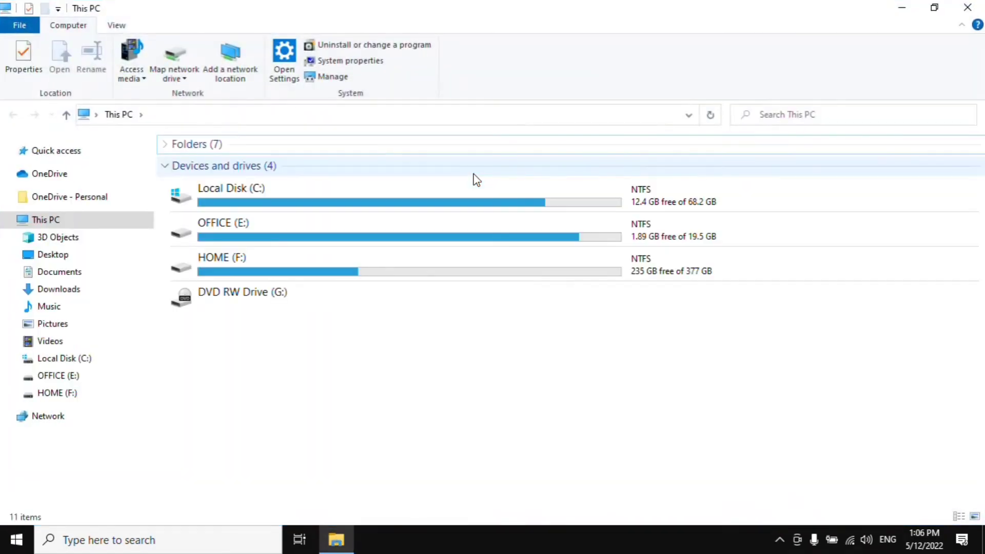
pyautogui.click(112, 26)
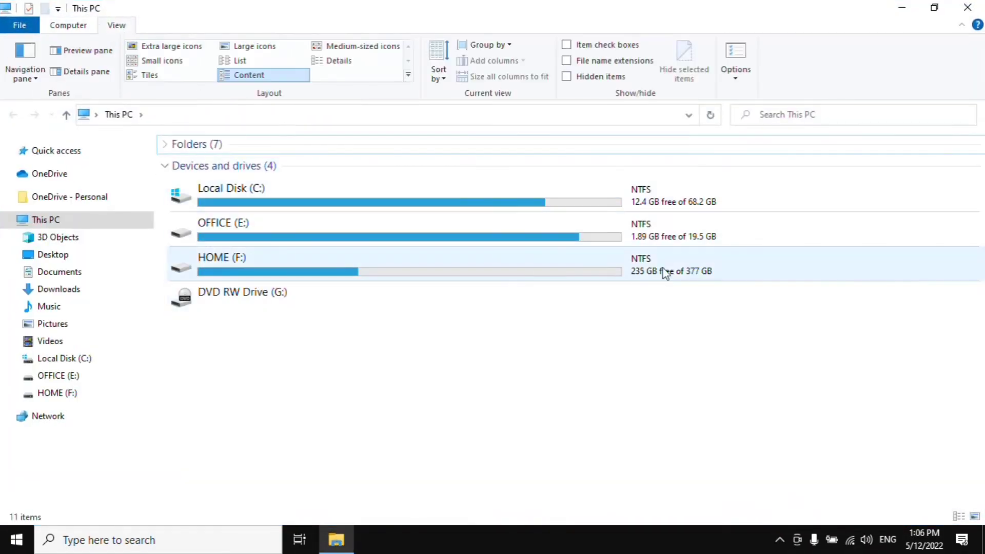
pyautogui.click(736, 77)
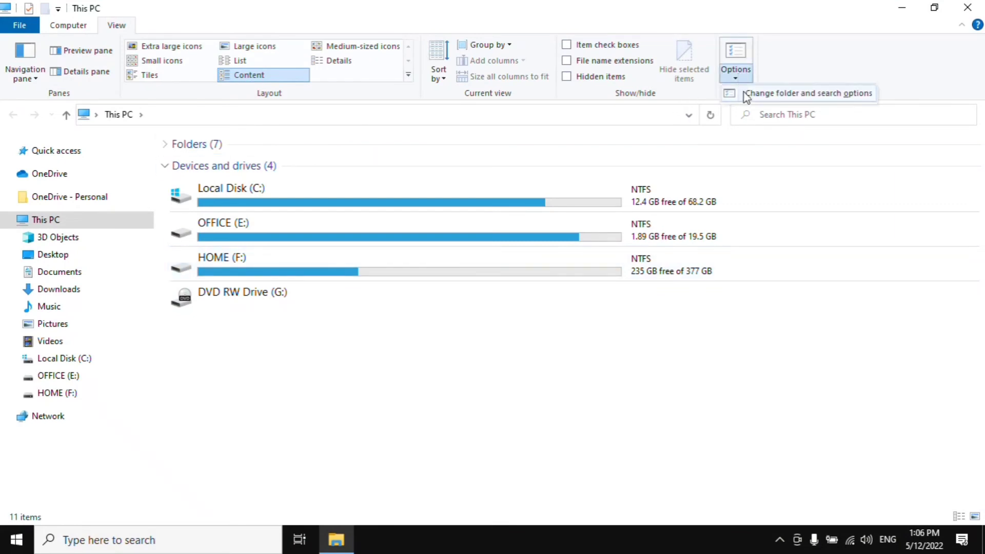
pyautogui.click(793, 94)
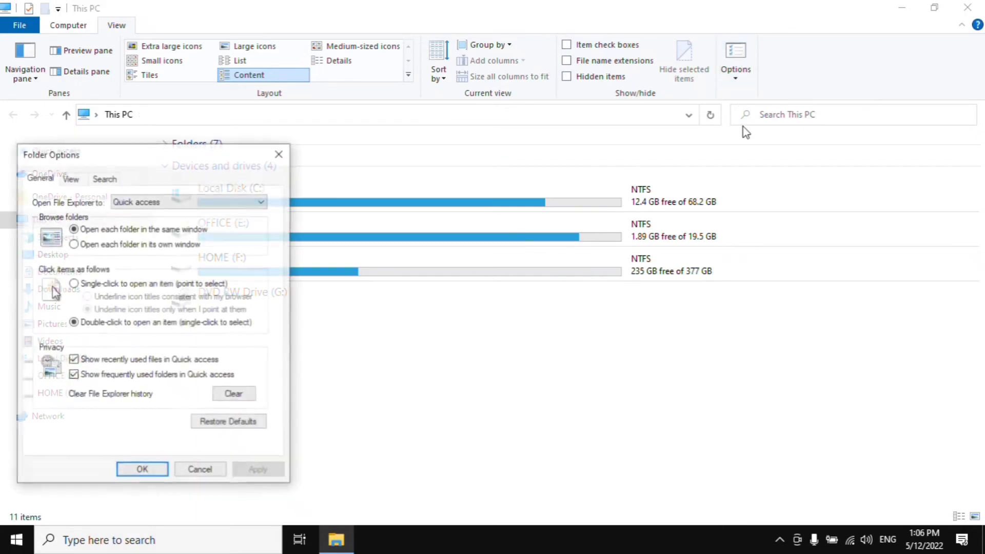
pyautogui.click(71, 178)
pyautogui.moveTo(178, 153); pyautogui.dragTo(788, 135)
pyautogui.click(690, 360)
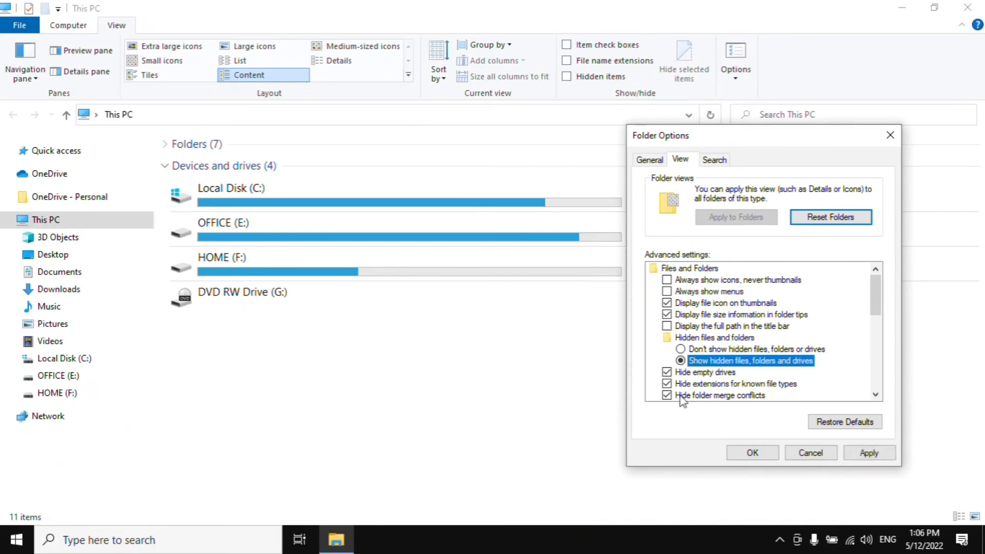
pyautogui.click(868, 452)
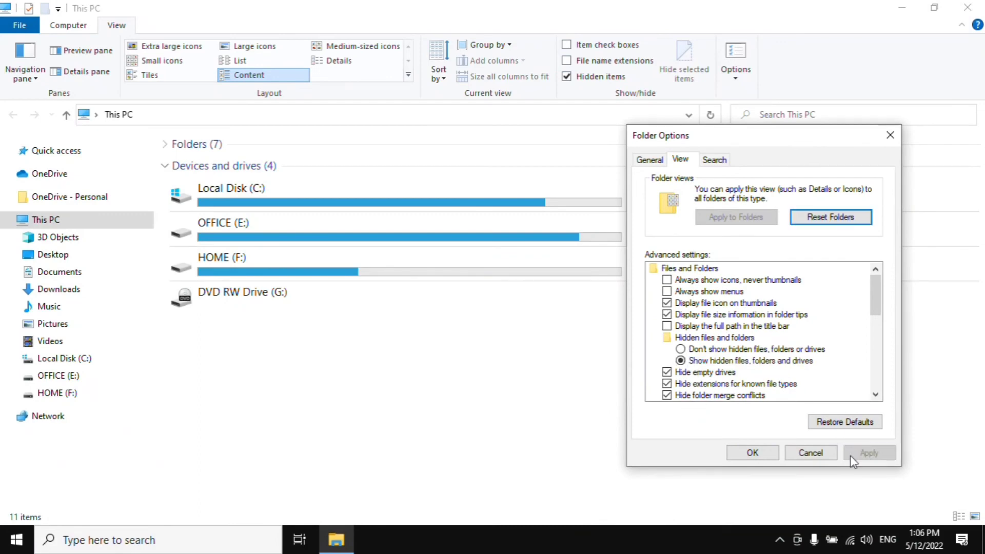
# Step: Clear the File Explorer history, keeping recently used files and frequently used folders shown in Quick access, and apply the folder options
pyautogui.click(651, 160)
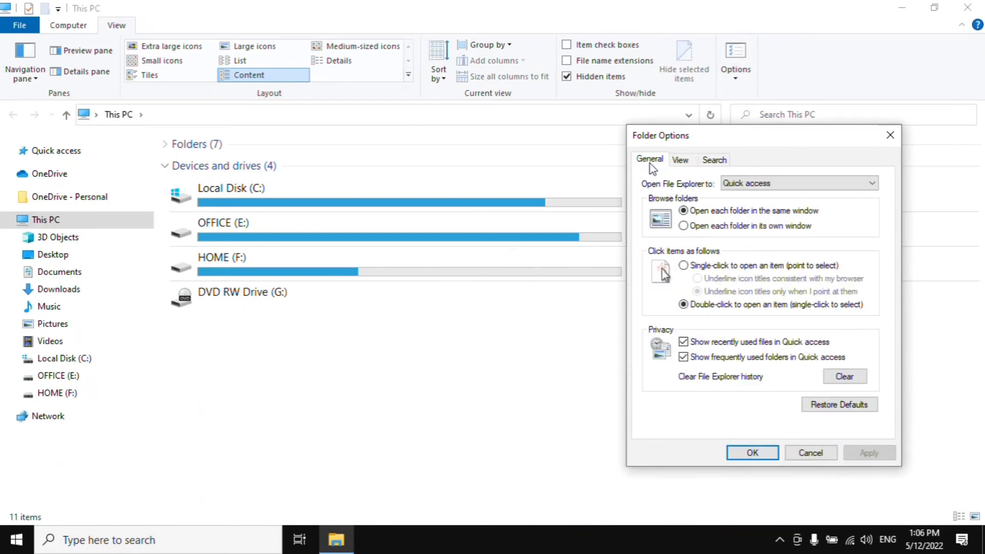
pyautogui.click(683, 341)
pyautogui.click(684, 357)
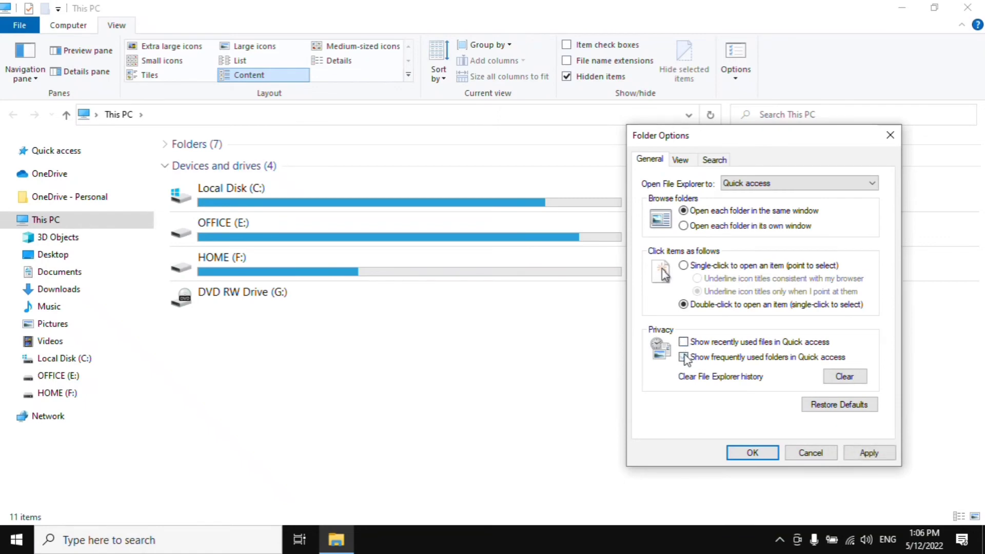
pyautogui.click(683, 342)
pyautogui.click(846, 378)
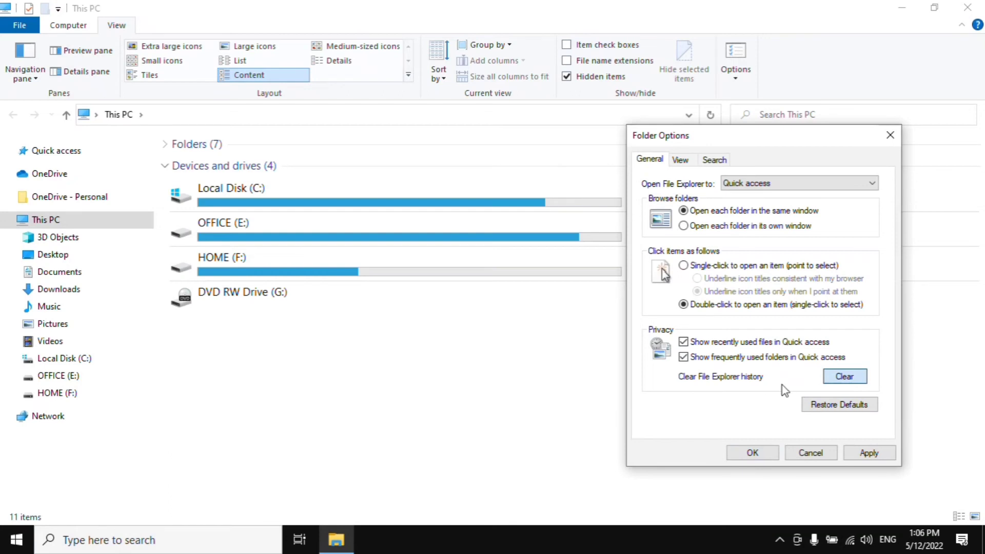
pyautogui.click(840, 379)
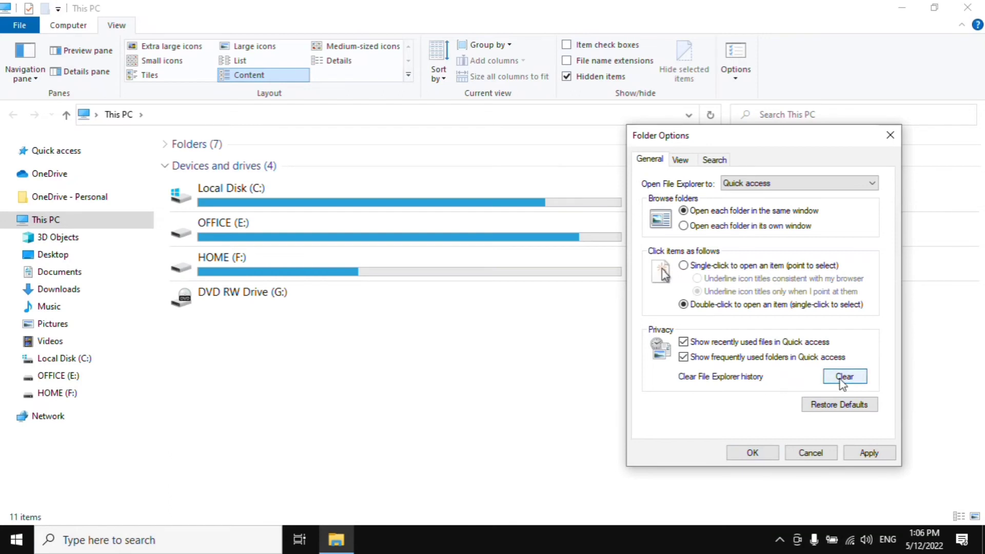
pyautogui.click(841, 379)
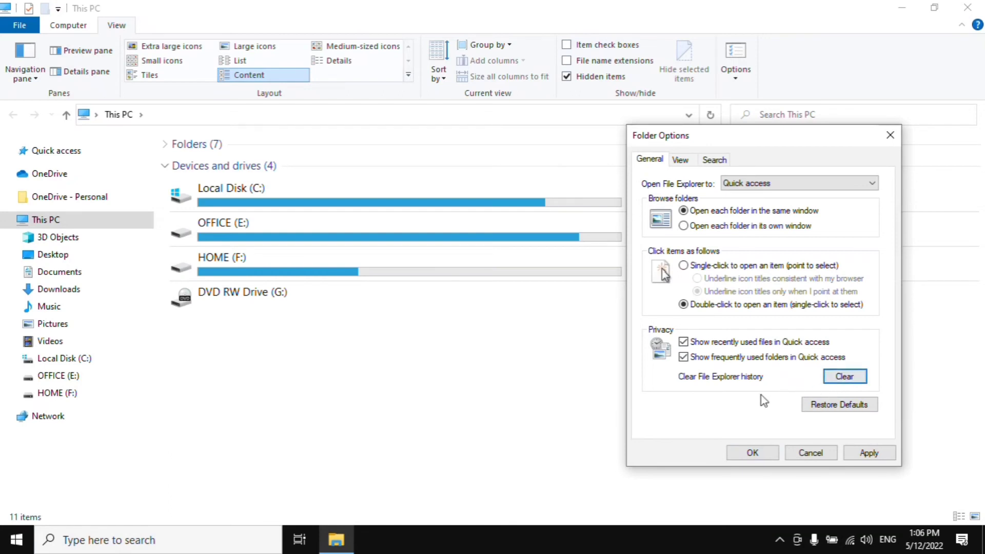
pyautogui.click(867, 452)
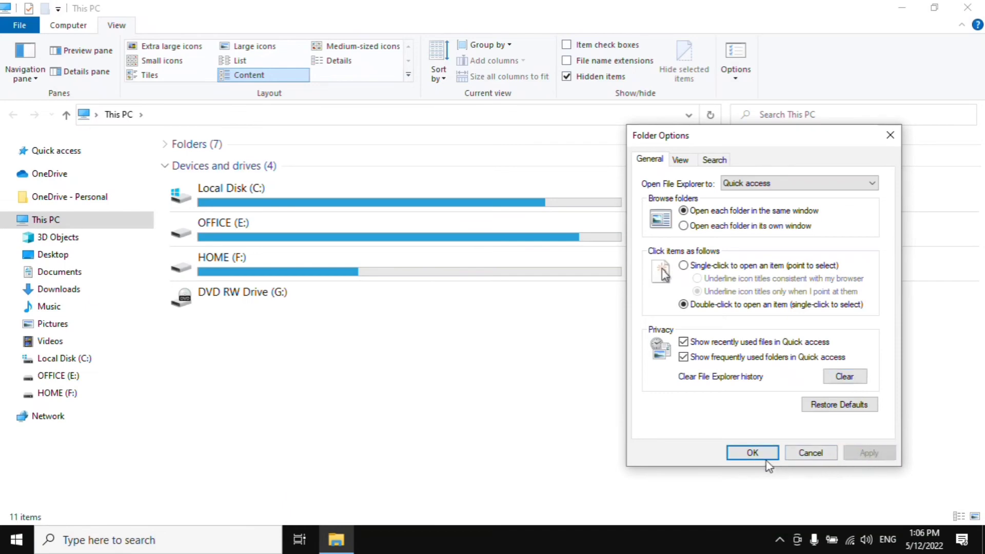
pyautogui.click(749, 453)
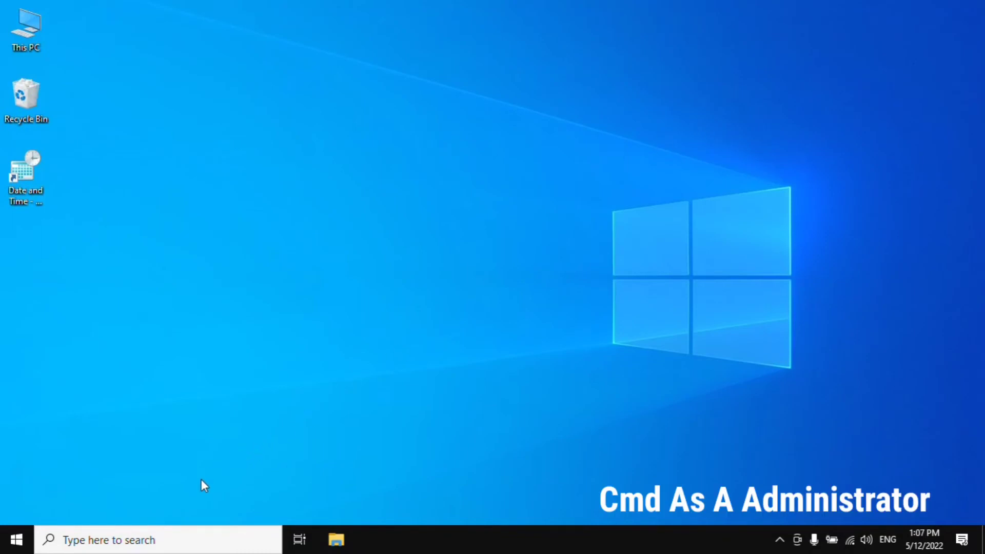
# Step: Search Windows for cmd and run Command Prompt as administrator
pyautogui.click(75, 543)
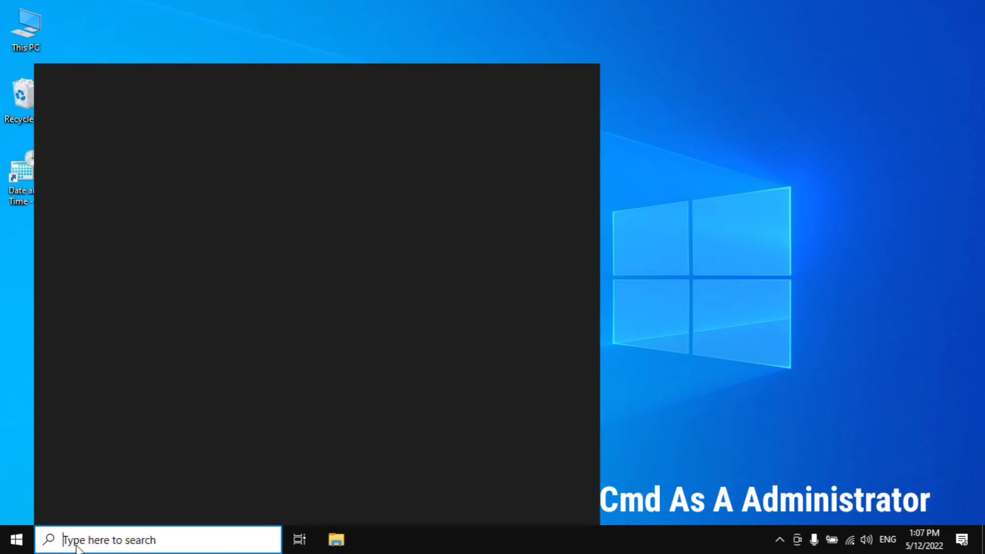
pyautogui.write('c')
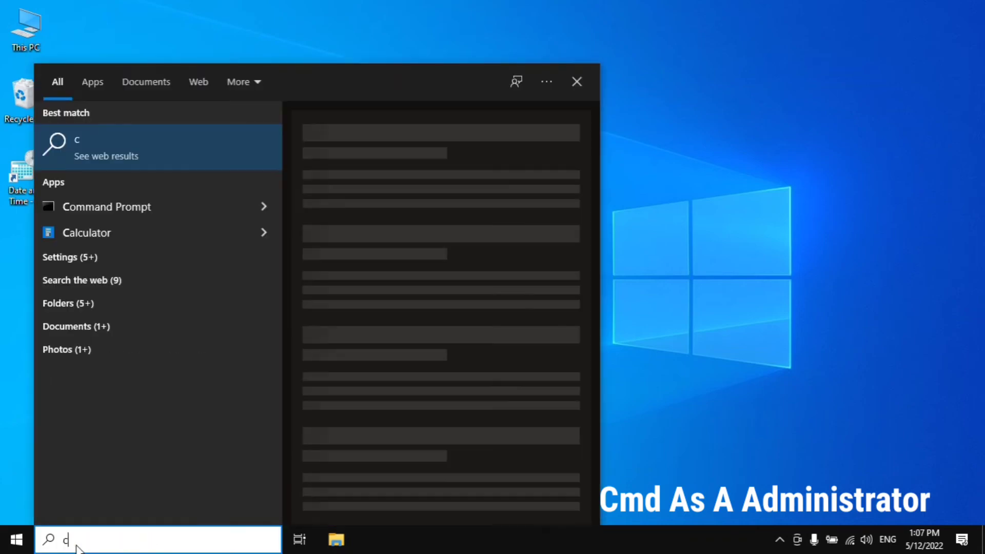
pyautogui.write('md')
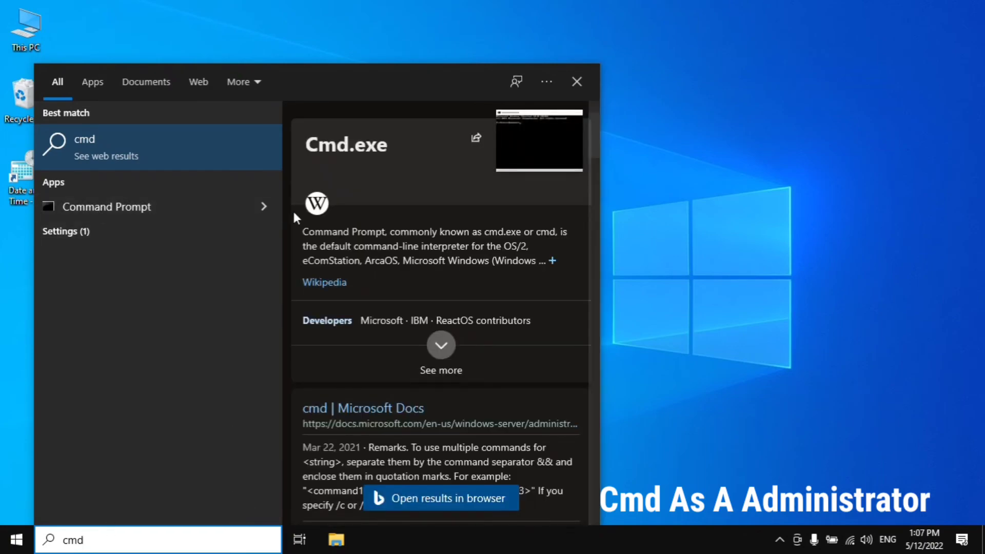
pyautogui.click(263, 205)
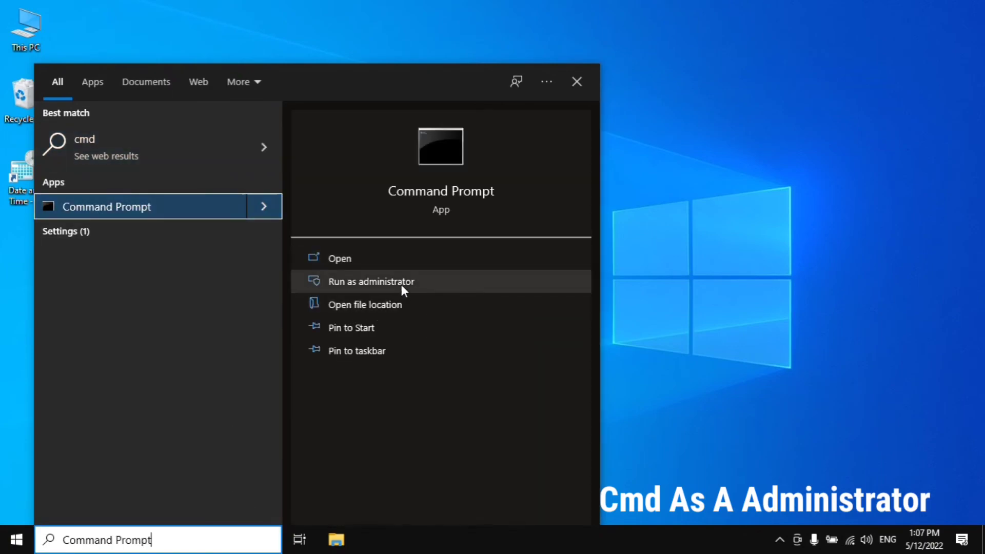
pyautogui.click(406, 284)
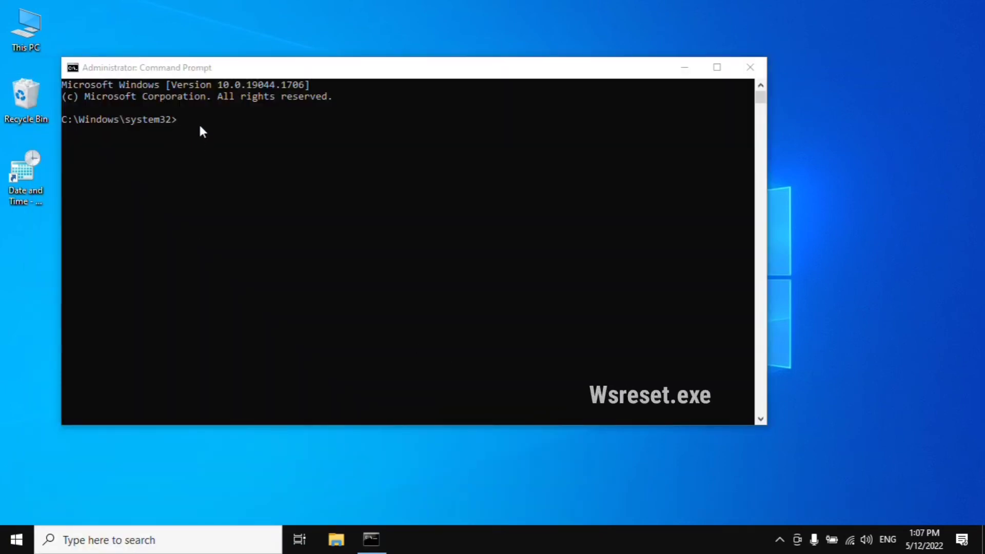
# Step: Reset the Microsoft Store cache with the command wsreset.exe and close the Store window
pyautogui.click(179, 121)
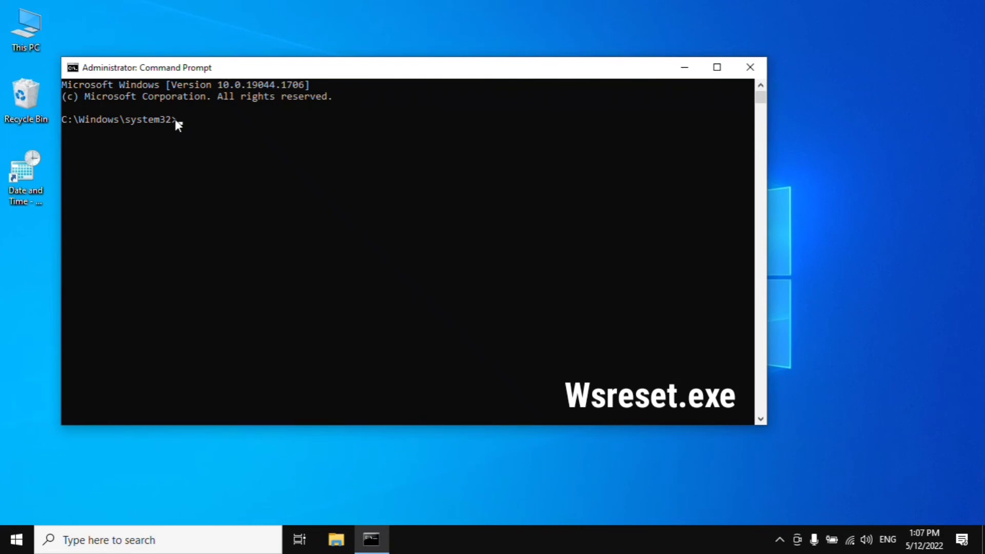
pyautogui.write('wsreset.exe')
pyautogui.press('Return')
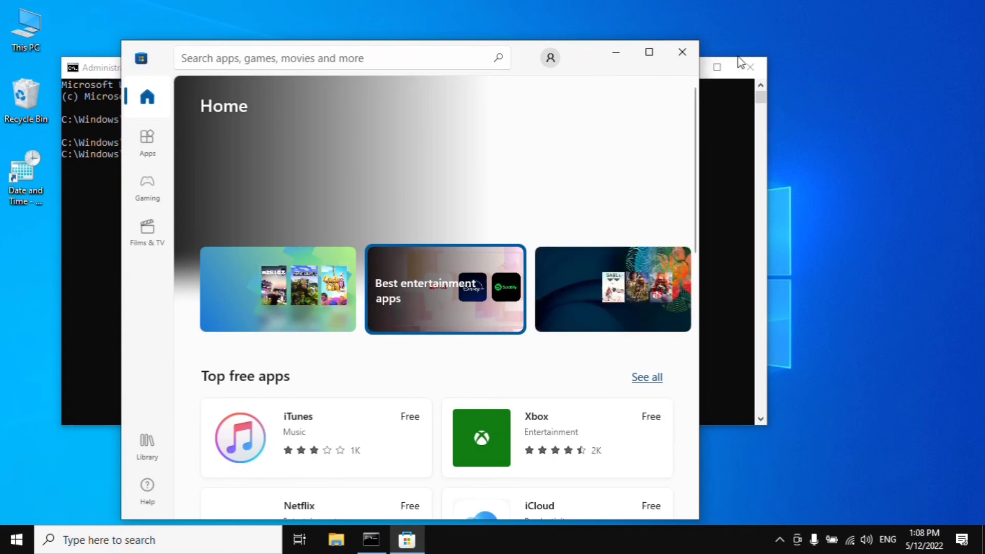
pyautogui.click(682, 53)
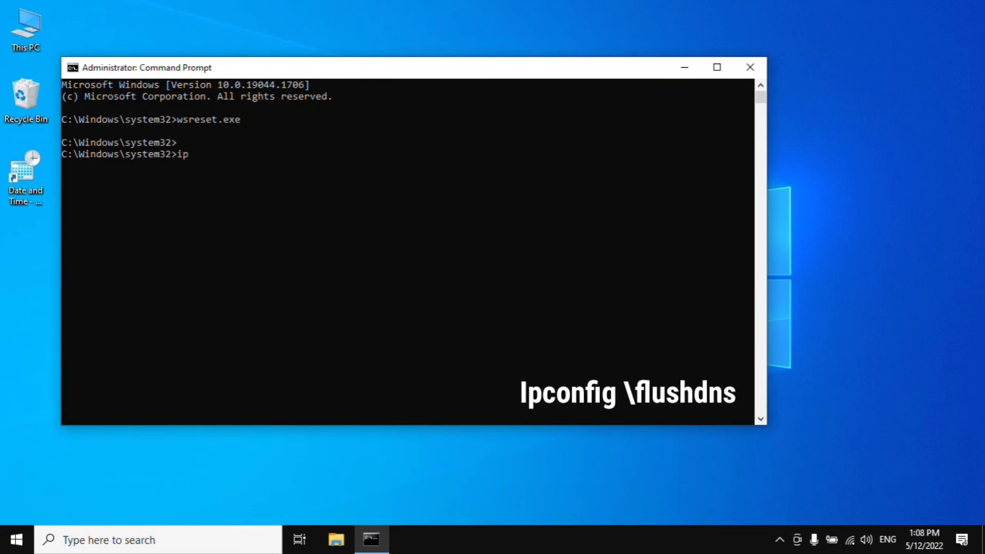
# Step: Try to flush the DNS resolver cache with the command ipconfig \flushdns
pyautogui.write('con')
pyautogui.write('ushdns')
pyautogui.press('Return')
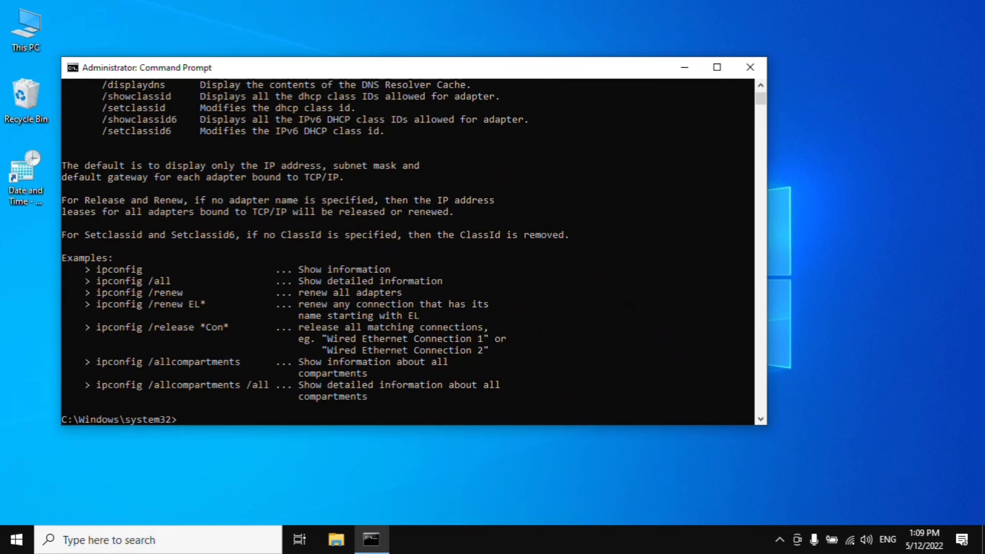
# Step: Close the administrator Command Prompt with the exit command
pyautogui.write('ex')
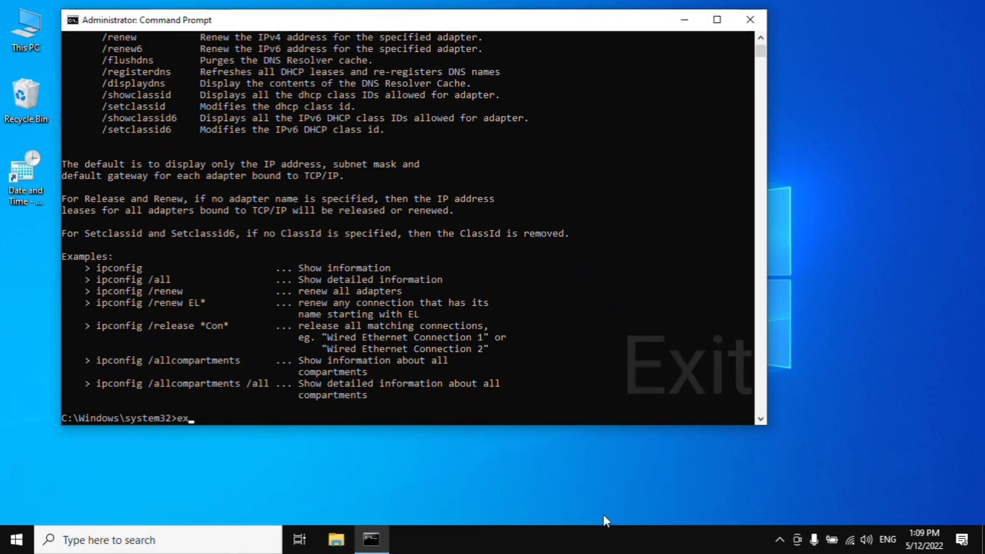
pyautogui.write('it')
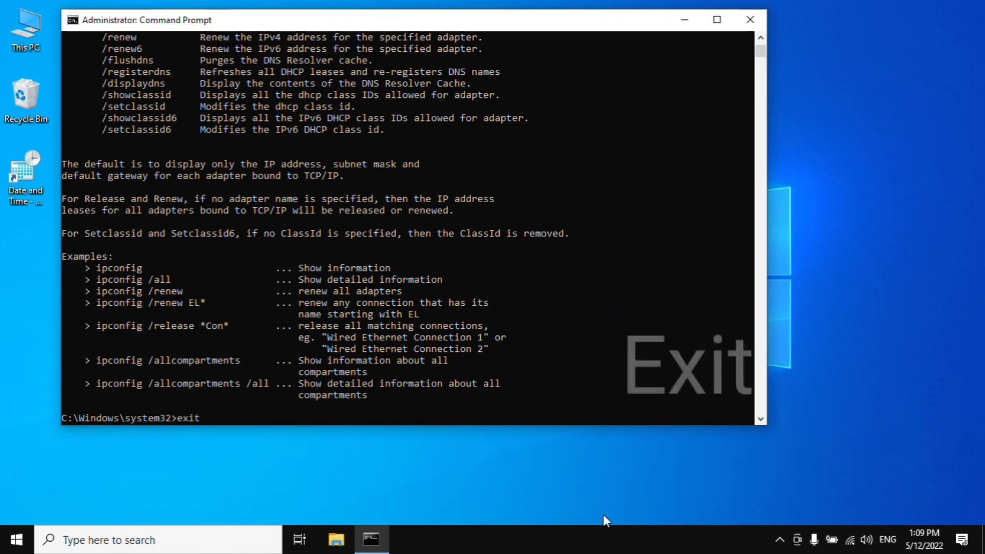
pyautogui.press('Return')
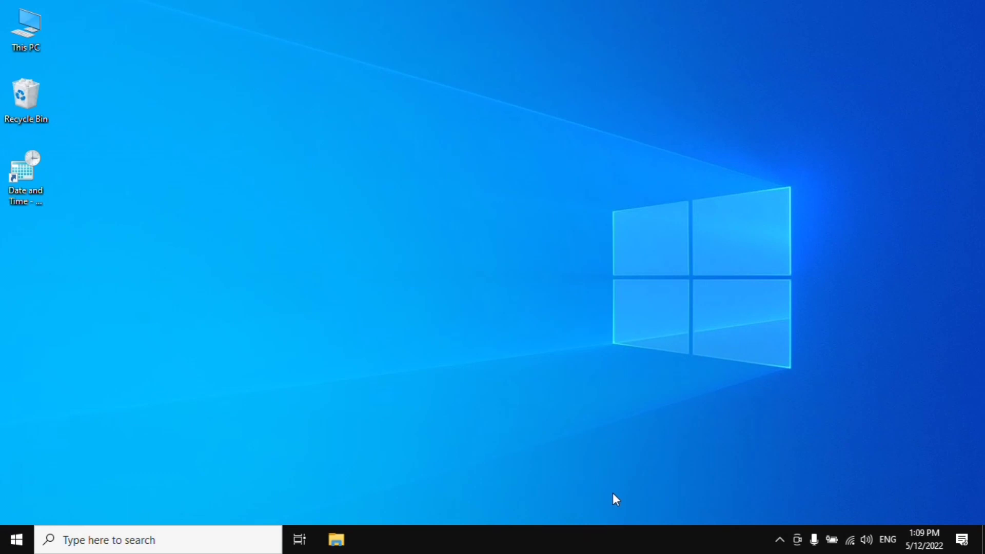
pyautogui.click(17, 548)
pyautogui.click(18, 512)
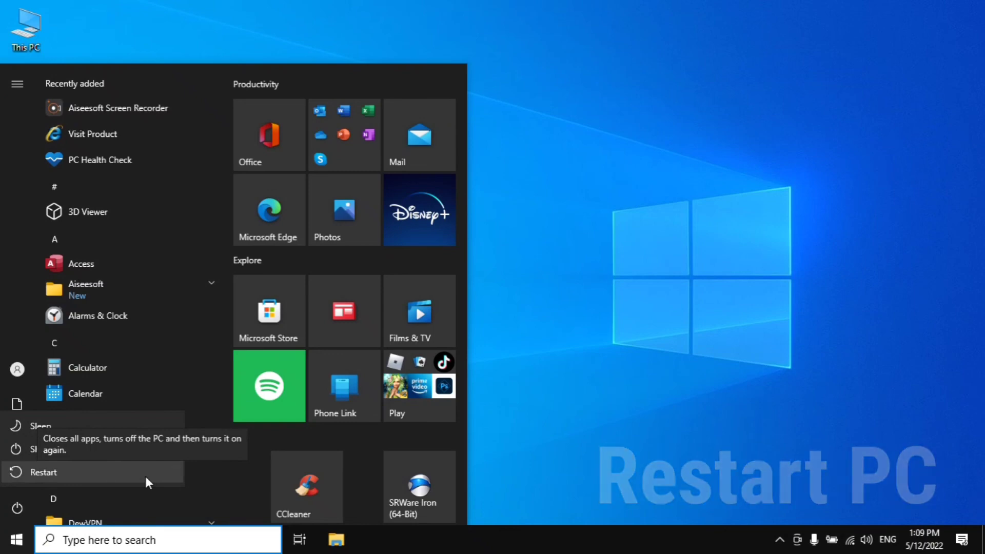
pyautogui.press('Escape')
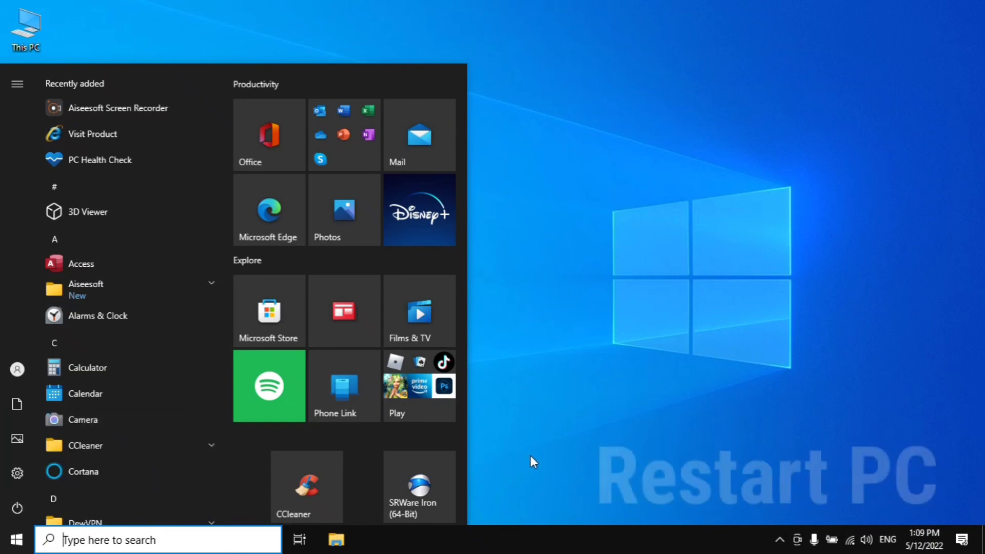